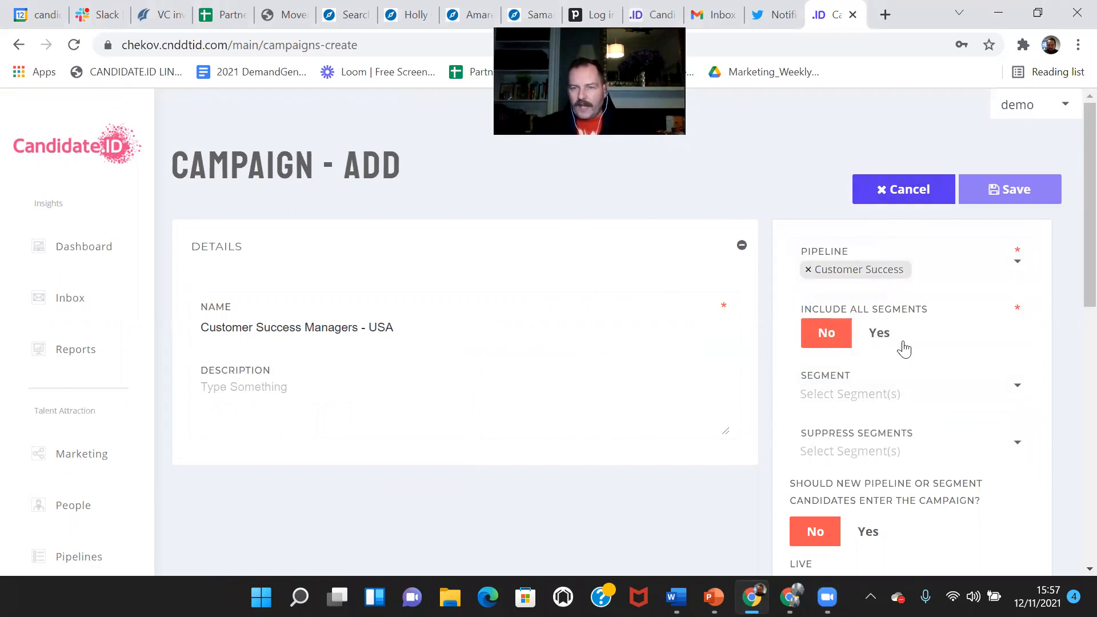
- Include all segments, allow new pipeline or segment candidates to enter the campaign, and turn the campaign live
{"action": "left_click", "coordinate": [876, 334]}
{"action": "scroll", "coordinate": [933, 419], "scroll_direction": "down", "scroll_amount": 1}
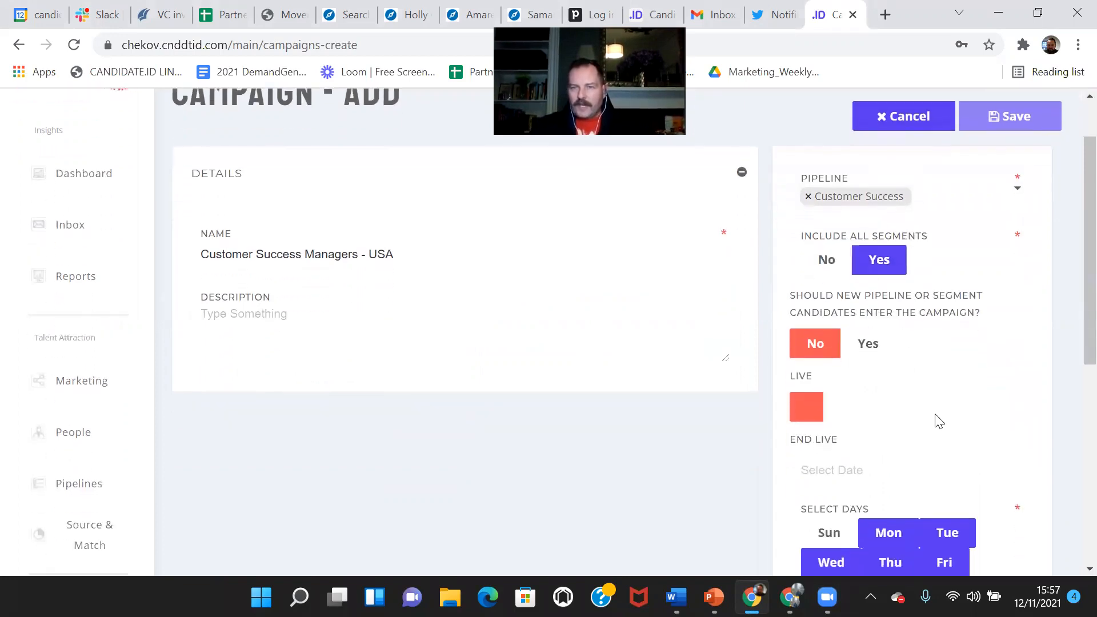
{"action": "left_click", "coordinate": [876, 346]}
{"action": "scroll", "coordinate": [958, 387], "scroll_direction": "down", "scroll_amount": 3}
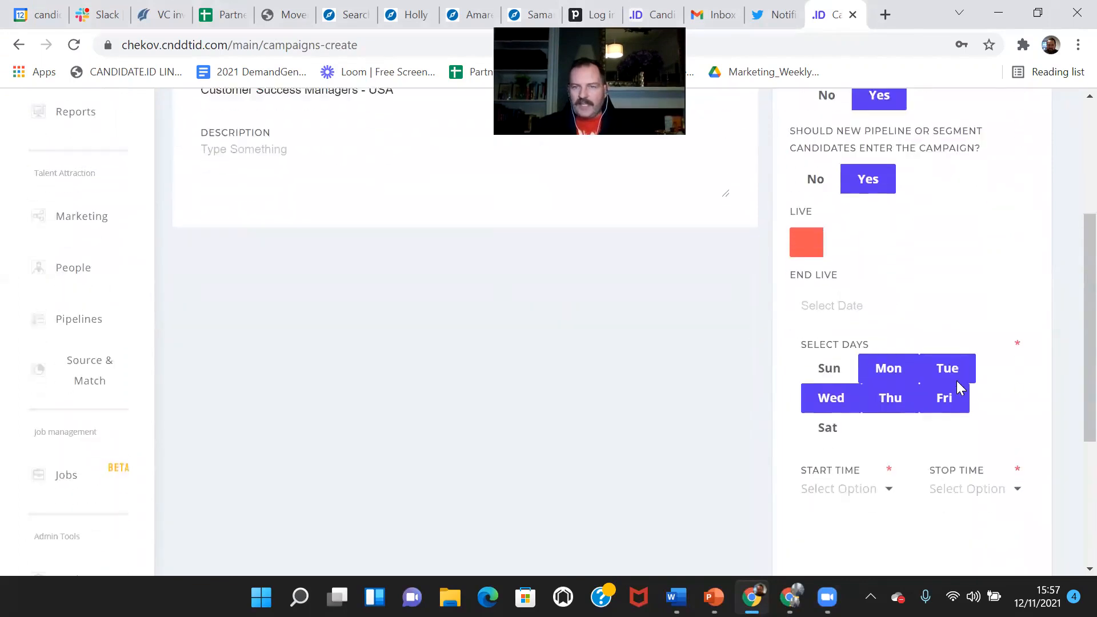
{"action": "left_click", "coordinate": [837, 252]}
- Set the campaign's start time to 8.00 AM, choose its stop time, and save the campaign
{"action": "scroll", "coordinate": [949, 362], "scroll_direction": "down", "scroll_amount": 2}
{"action": "left_click", "coordinate": [863, 355]}
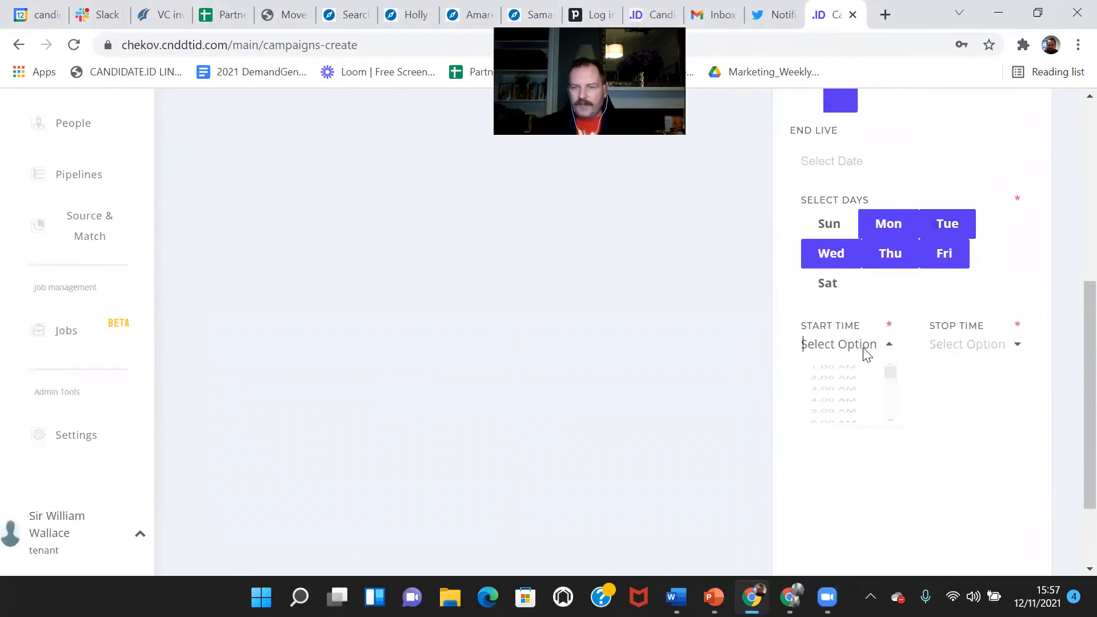
{"action": "scroll", "coordinate": [837, 280], "scroll_direction": "down", "scroll_amount": 3}
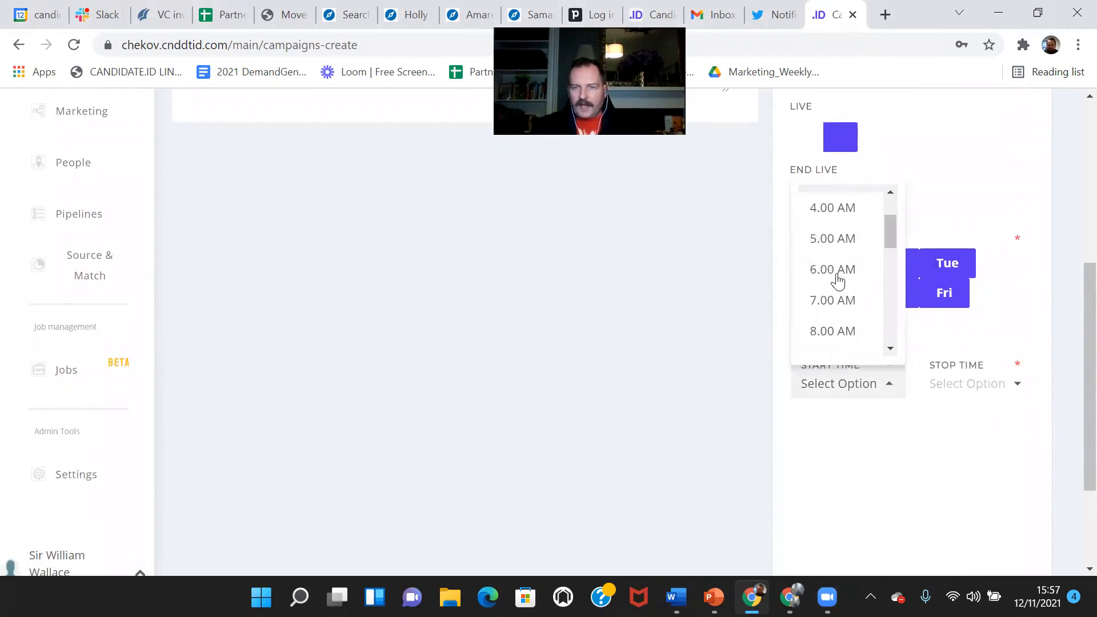
{"action": "left_click", "coordinate": [828, 296]}
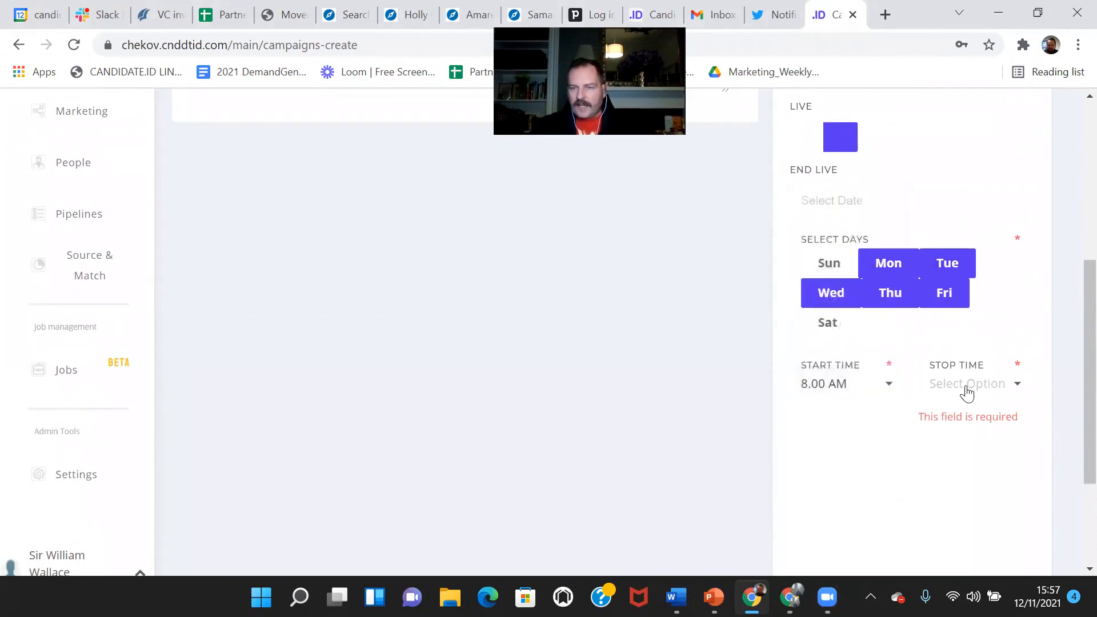
{"action": "left_click", "coordinate": [967, 385]}
{"action": "scroll", "coordinate": [971, 284], "scroll_direction": "down", "scroll_amount": 3}
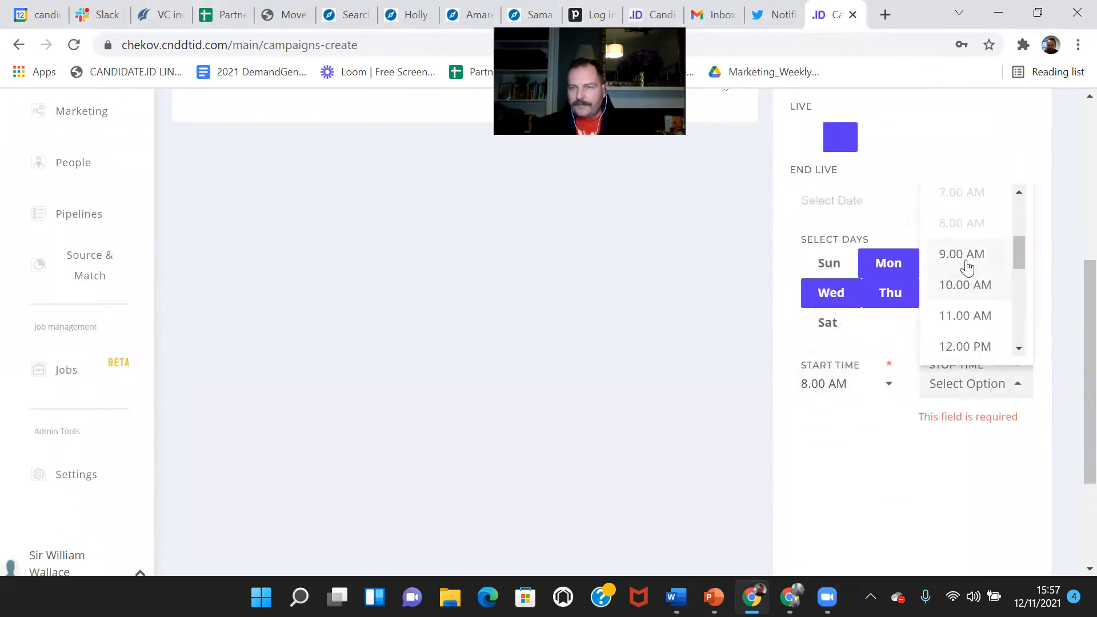
{"action": "left_click", "coordinate": [965, 258]}
{"action": "scroll", "coordinate": [967, 258], "scroll_direction": "up", "scroll_amount": 6}
{"action": "left_click", "coordinate": [1019, 200]}
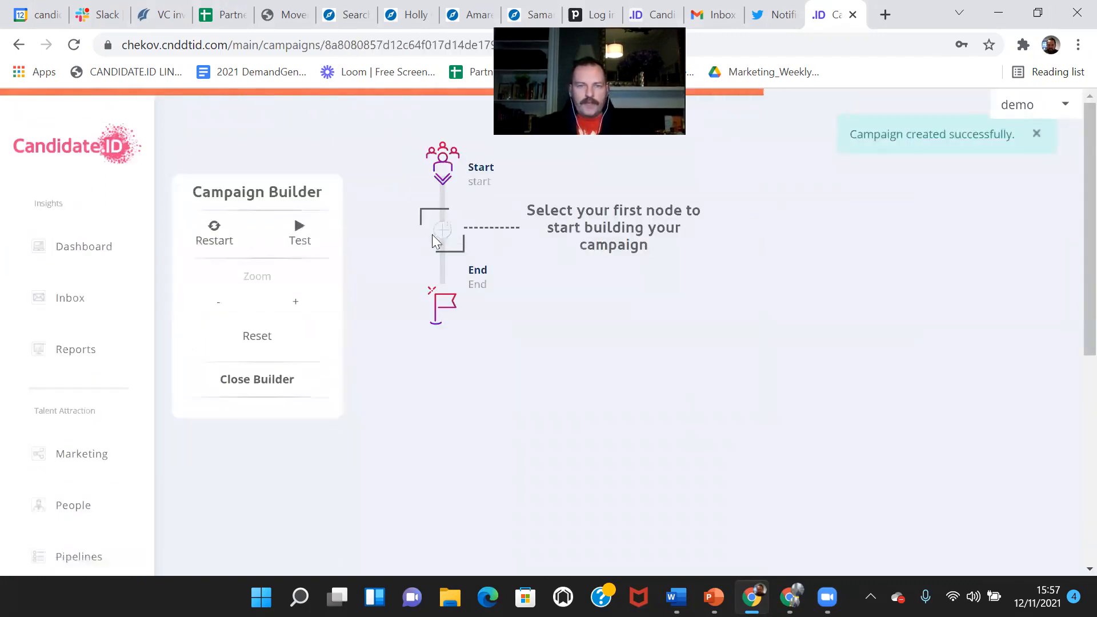
- Select the insertion point between Start and End and review the available actions and decisions for the first node
{"action": "left_click", "coordinate": [442, 231]}
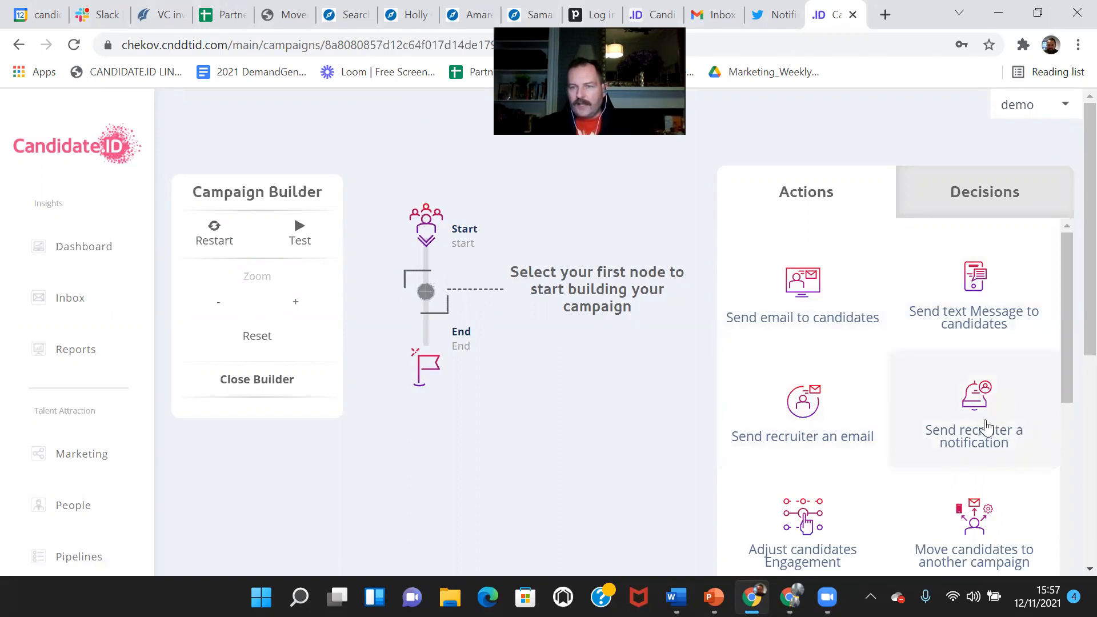
{"action": "scroll", "coordinate": [877, 475], "scroll_direction": "down", "scroll_amount": 2}
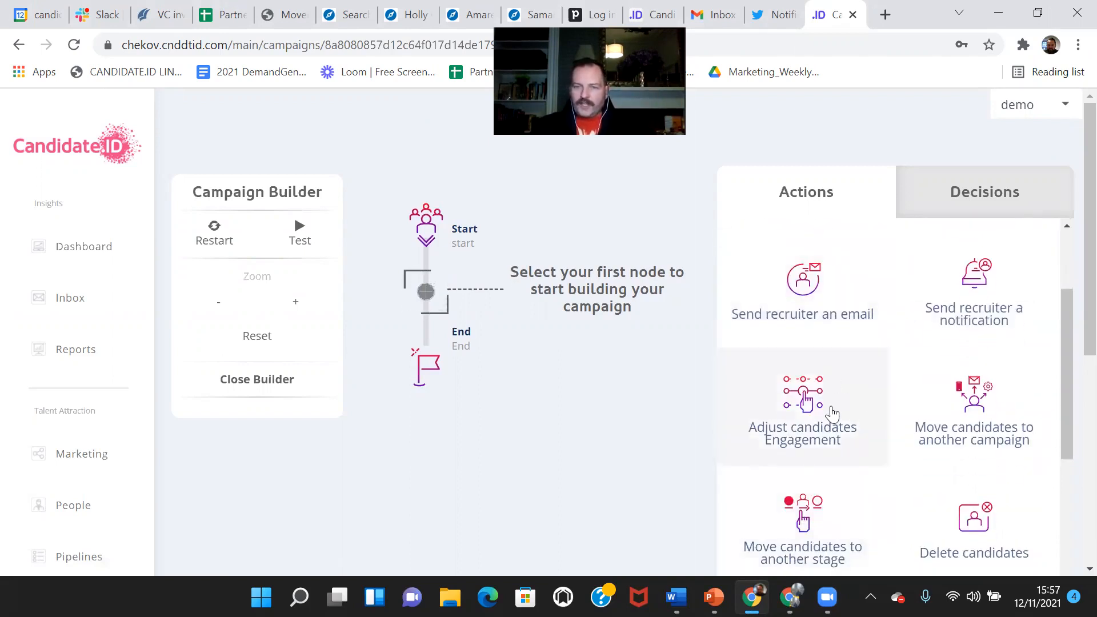
{"action": "scroll", "coordinate": [828, 411], "scroll_direction": "down", "scroll_amount": 2}
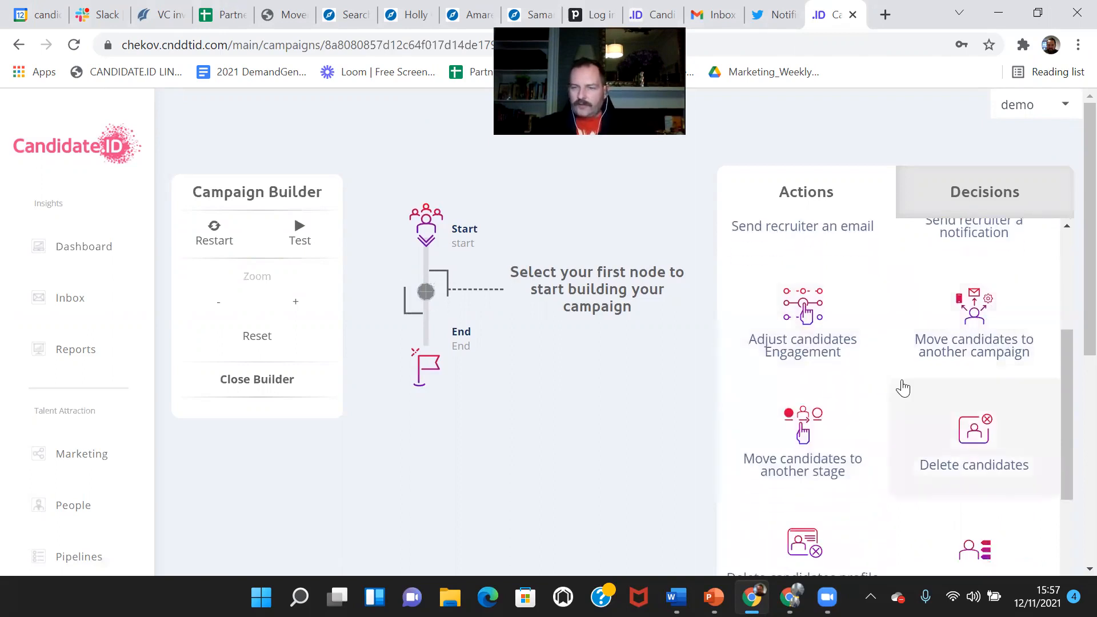
{"action": "scroll", "coordinate": [861, 455], "scroll_direction": "down", "scroll_amount": 2}
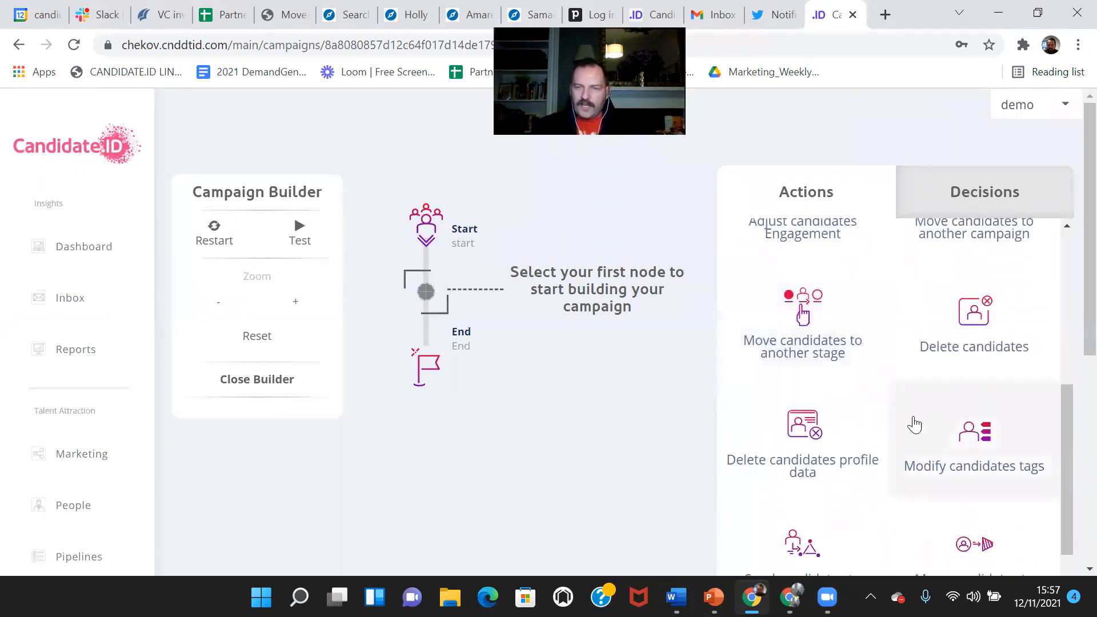
{"action": "scroll", "coordinate": [846, 449], "scroll_direction": "down", "scroll_amount": 1}
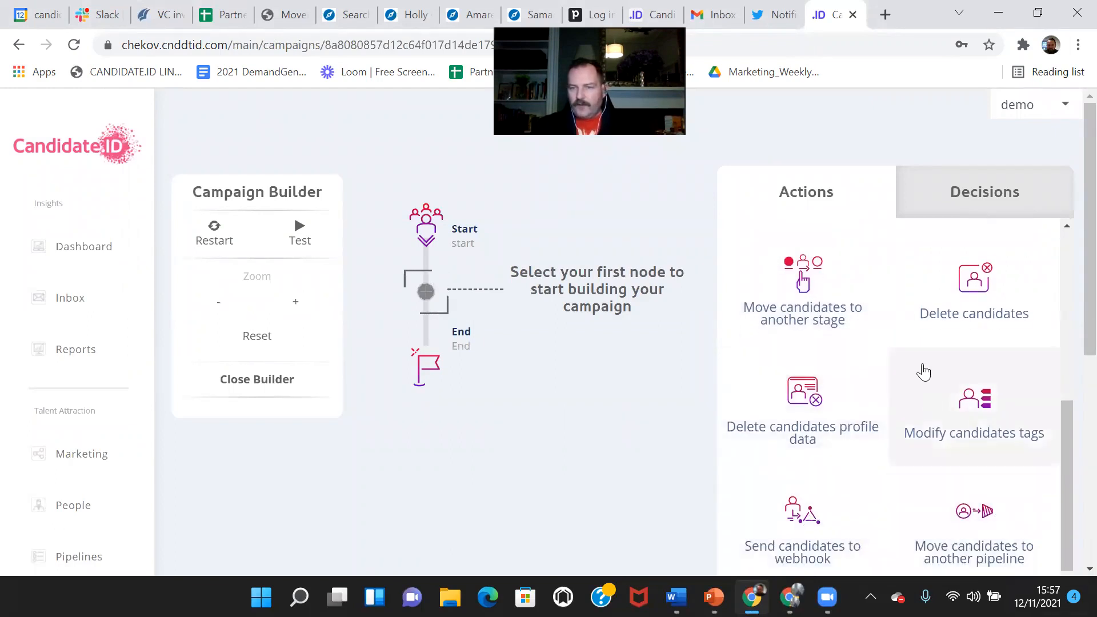
{"action": "scroll", "coordinate": [942, 343], "scroll_direction": "up", "scroll_amount": 3}
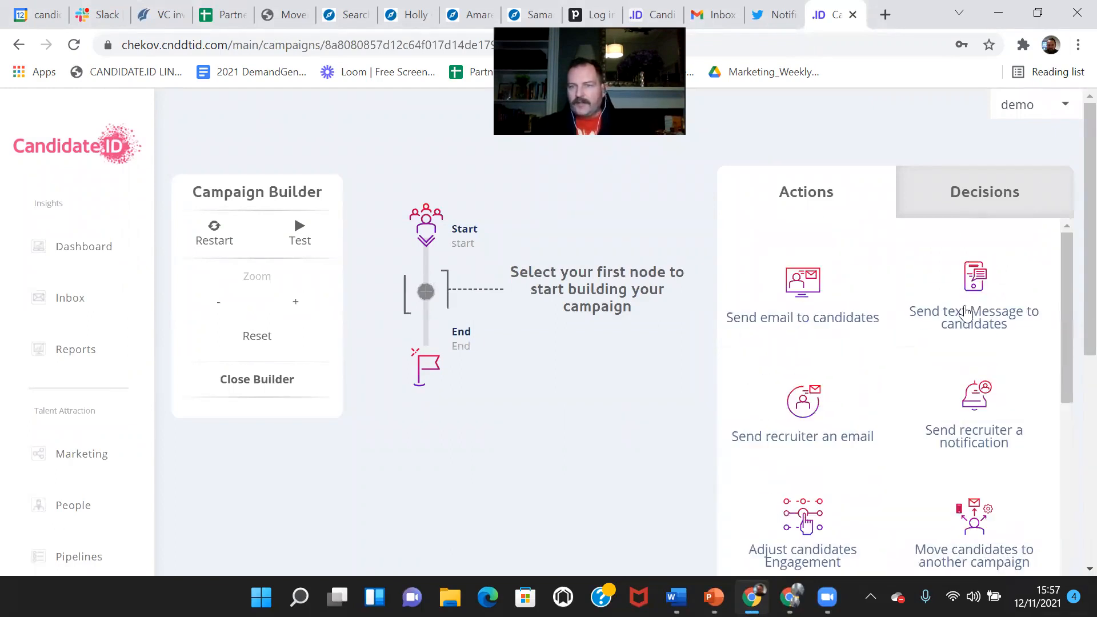
{"action": "left_click", "coordinate": [999, 197]}
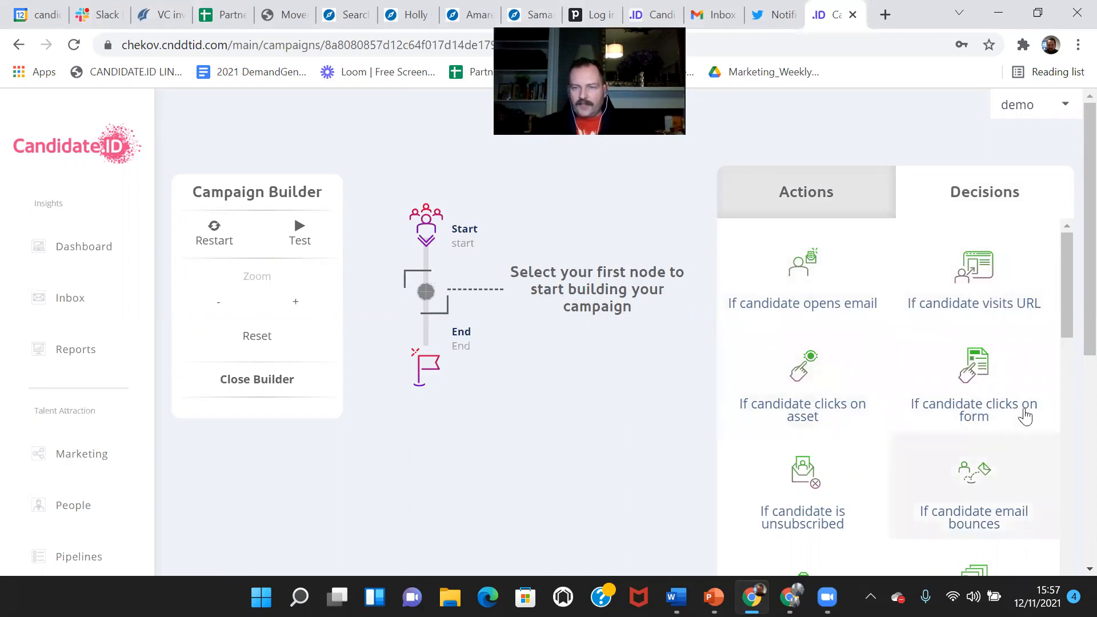
{"action": "scroll", "coordinate": [863, 529], "scroll_direction": "down", "scroll_amount": 3}
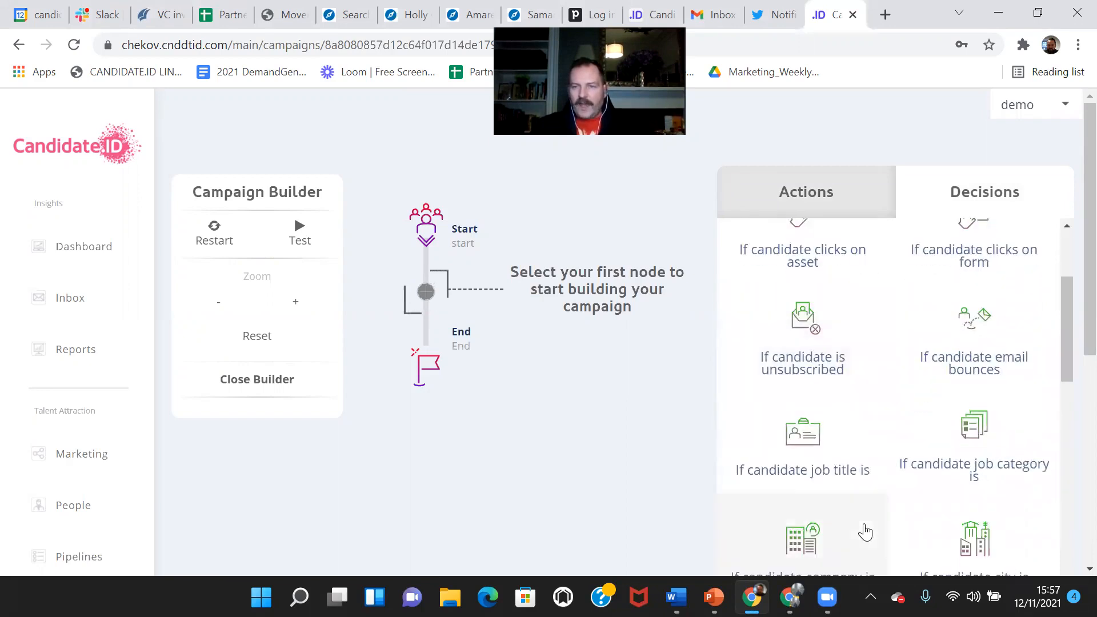
{"action": "scroll", "coordinate": [948, 377], "scroll_direction": "down", "scroll_amount": 5}
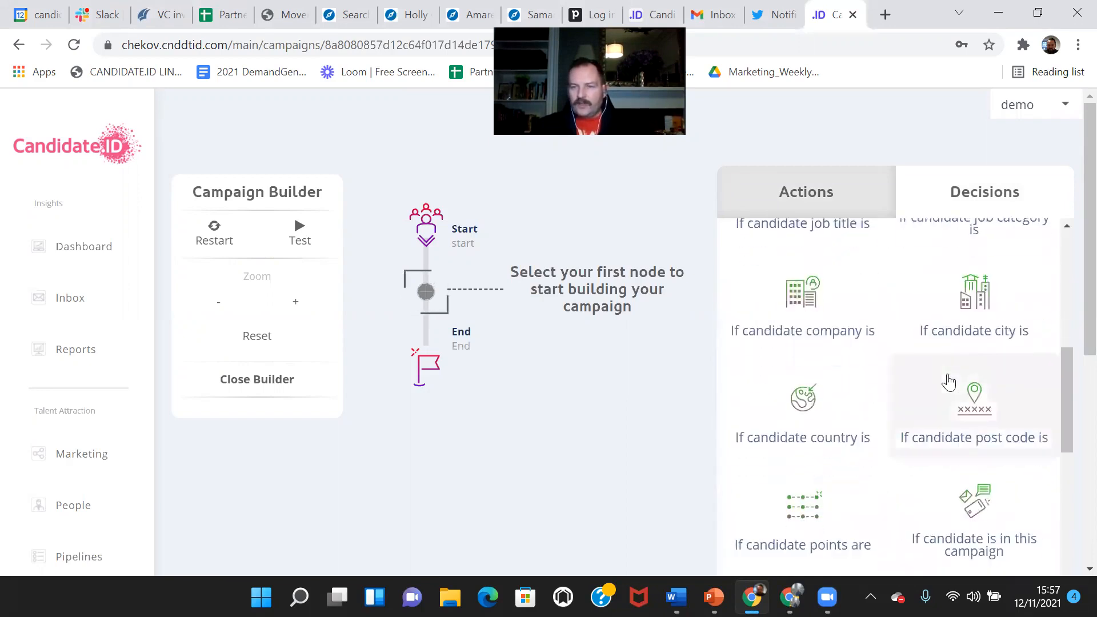
{"action": "scroll", "coordinate": [948, 381], "scroll_direction": "down", "scroll_amount": 8}
{"action": "scroll", "coordinate": [948, 381], "scroll_direction": "up", "scroll_amount": 14}
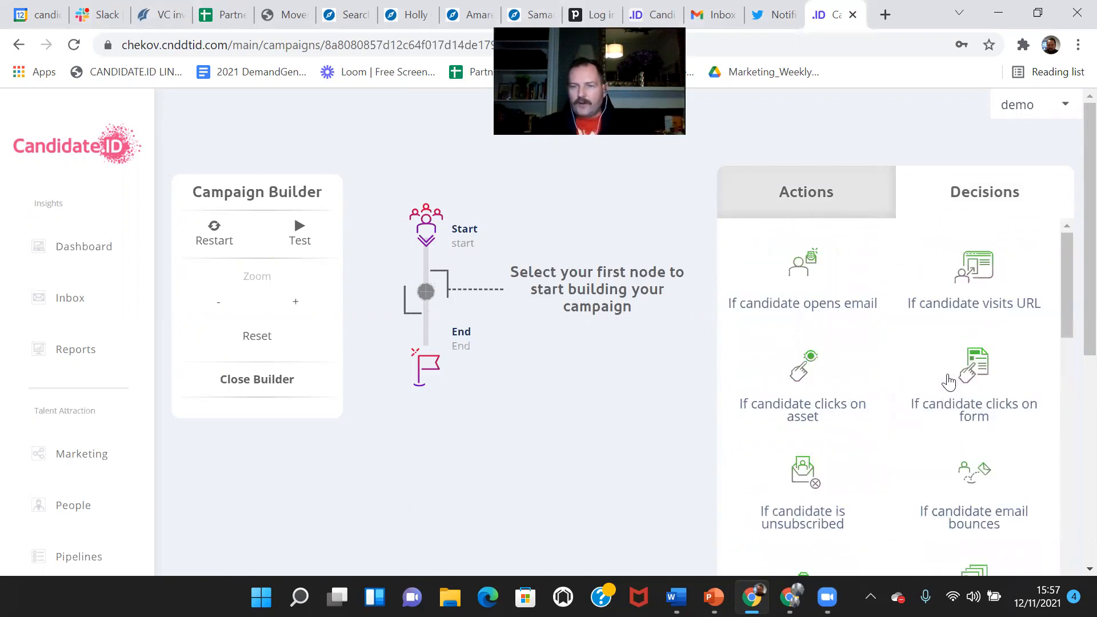
- Add a Send email to candidates action named "Email 1" that sends the [ACME][Convert][E1] TBC email, and save it
{"action": "left_click", "coordinate": [804, 194]}
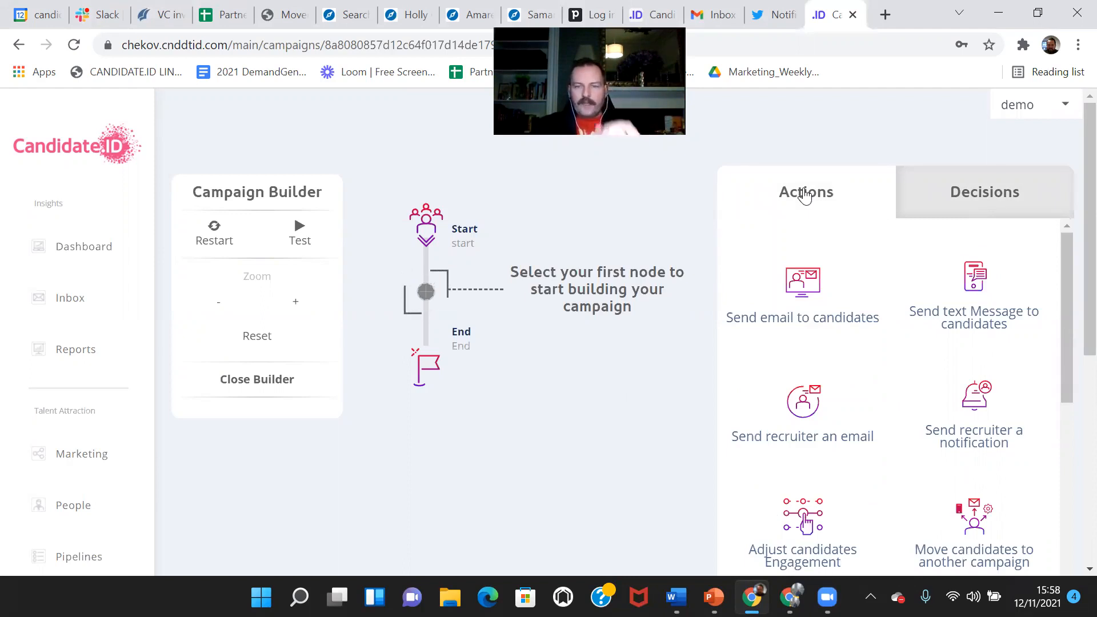
{"action": "left_click", "coordinate": [823, 286]}
{"action": "type", "text": "Email 1"}
{"action": "left_click", "coordinate": [427, 342]}
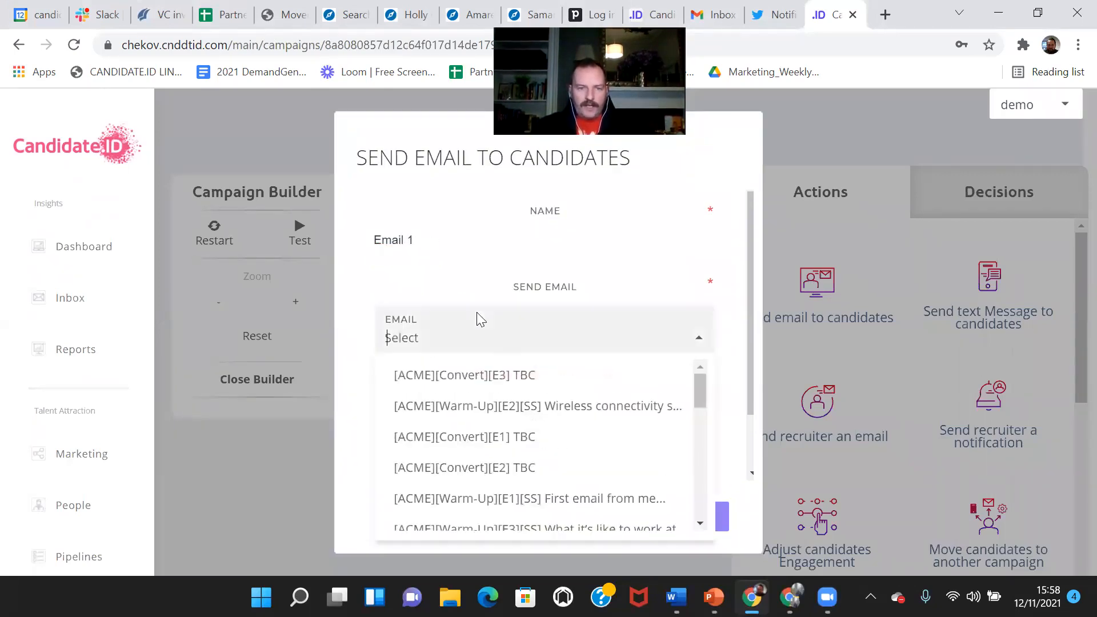
{"action": "left_click", "coordinate": [470, 439]}
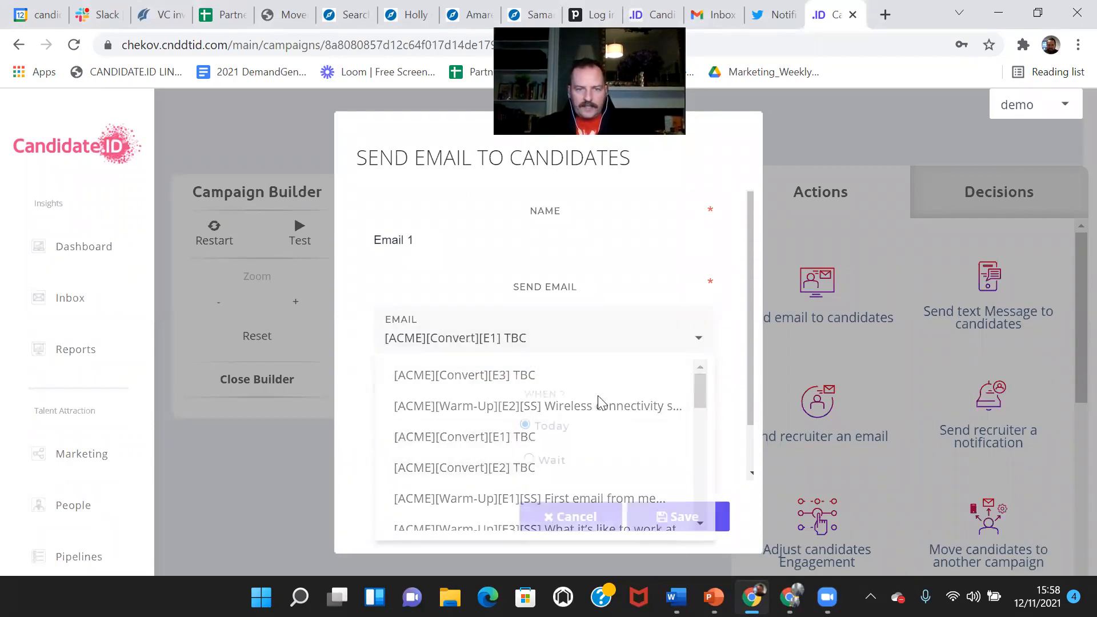
{"action": "scroll", "coordinate": [749, 391], "scroll_direction": "down", "scroll_amount": 1}
{"action": "left_click", "coordinate": [662, 520]}
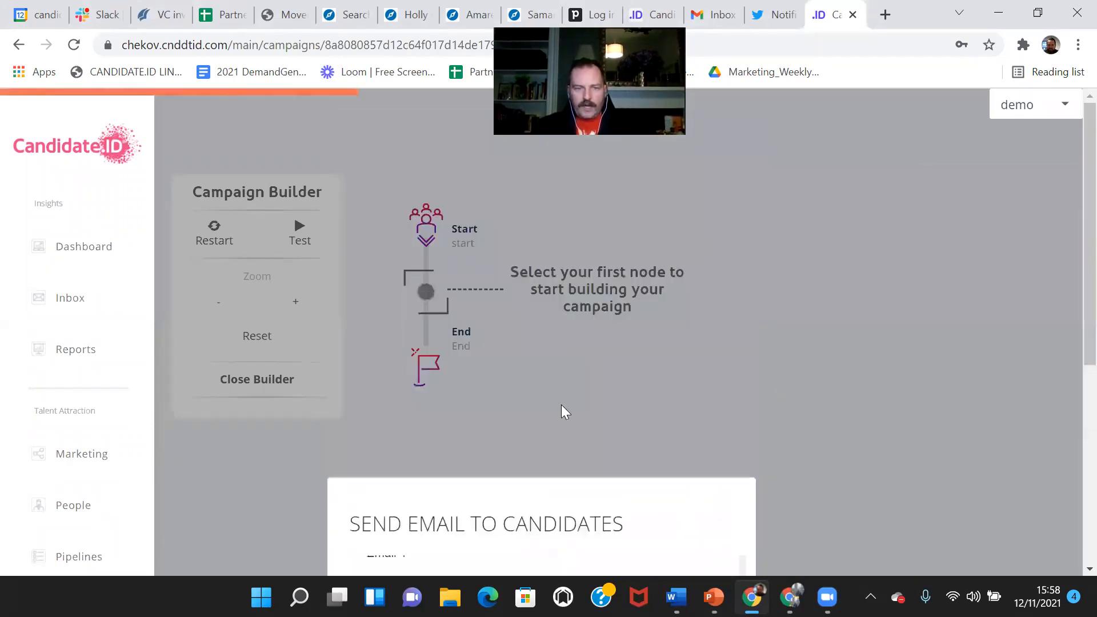
- Add an If candidate opens email decision after Email 1, named "Email 1 open?", for [ACME][Convert][E1] TBC, and save it
{"action": "left_click", "coordinate": [444, 339]}
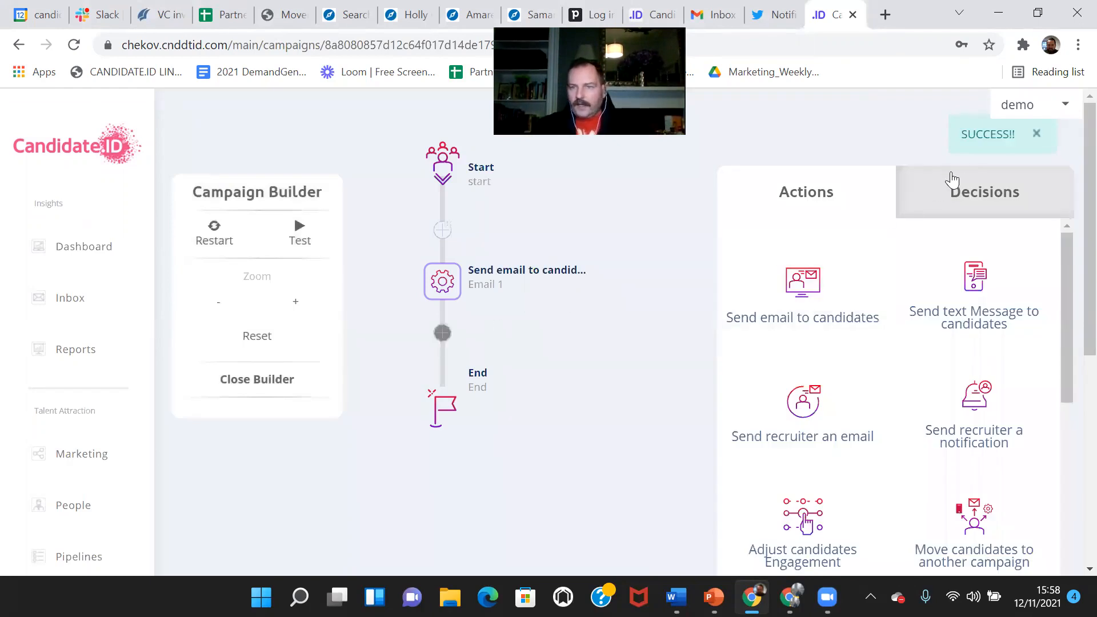
{"action": "left_click", "coordinate": [971, 195]}
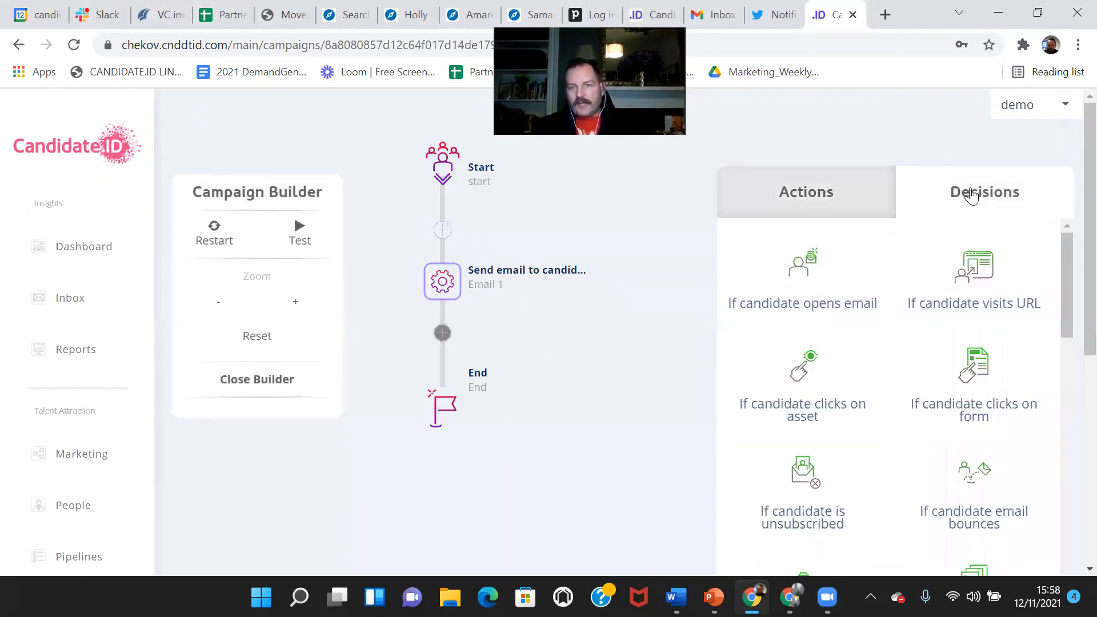
{"action": "left_click", "coordinate": [810, 278]}
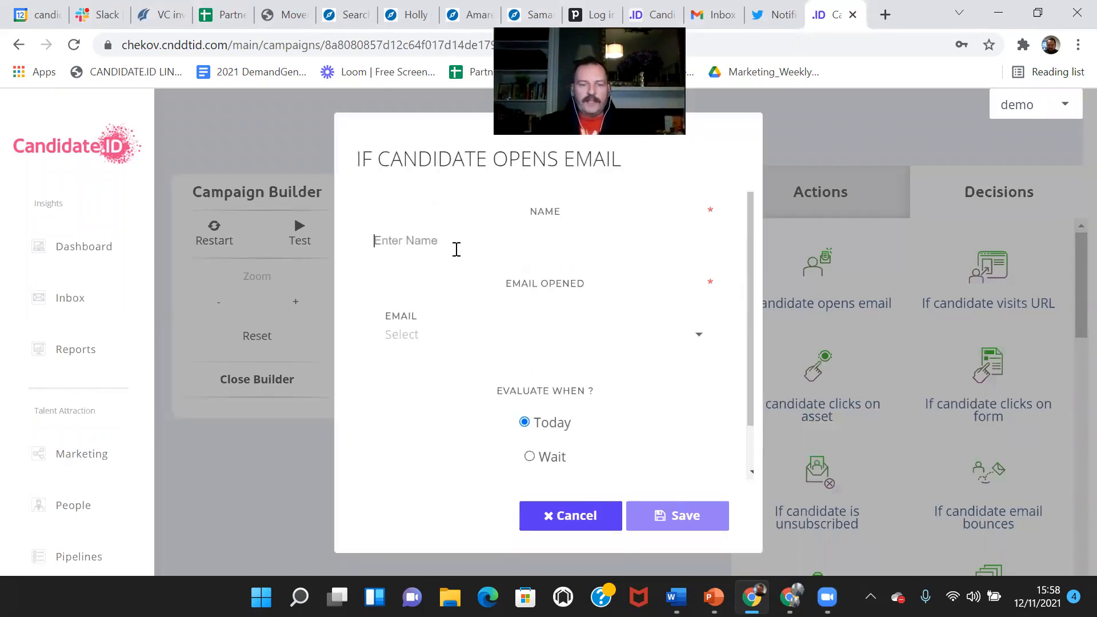
{"action": "type", "text": "Email 1 open?"}
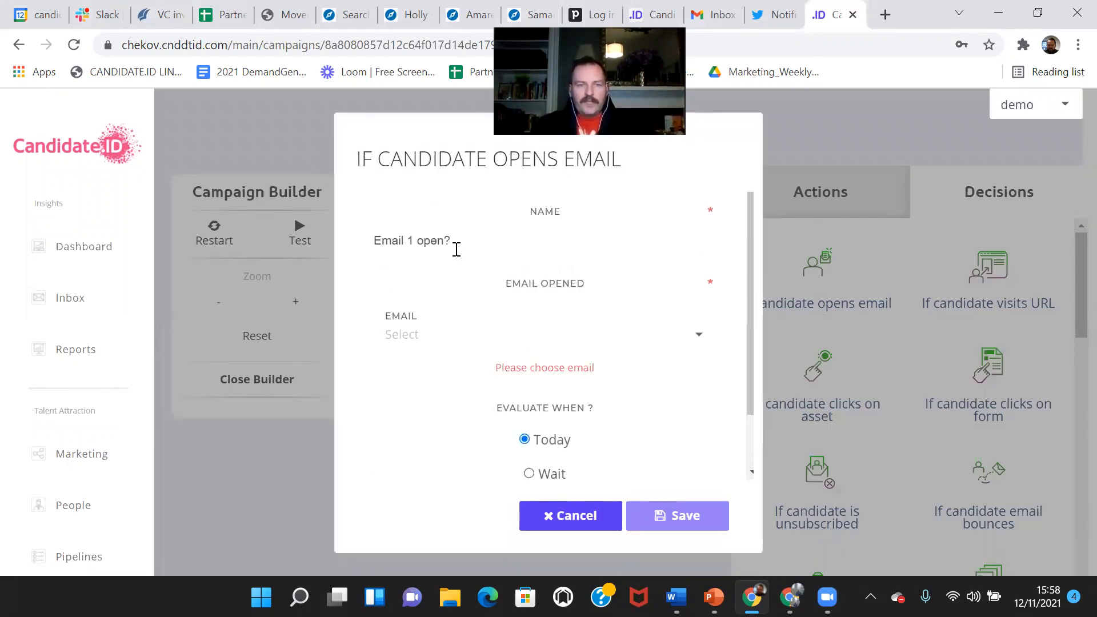
{"action": "scroll", "coordinate": [445, 274], "scroll_direction": "down", "scroll_amount": 1}
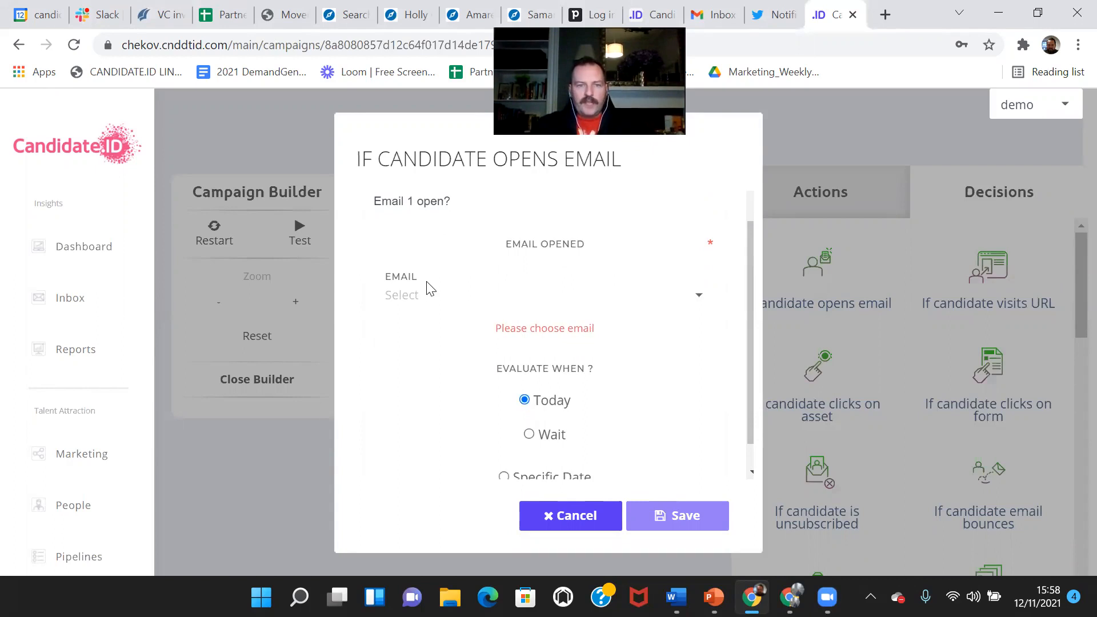
{"action": "left_click", "coordinate": [422, 303]}
{"action": "left_click", "coordinate": [437, 331]}
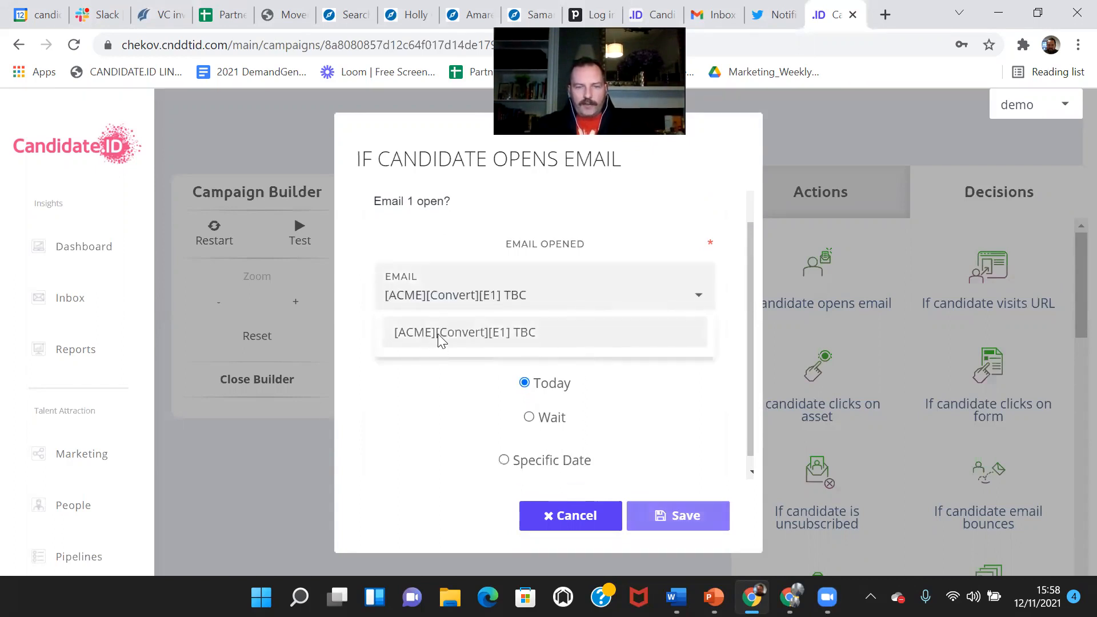
{"action": "left_click", "coordinate": [679, 517]}
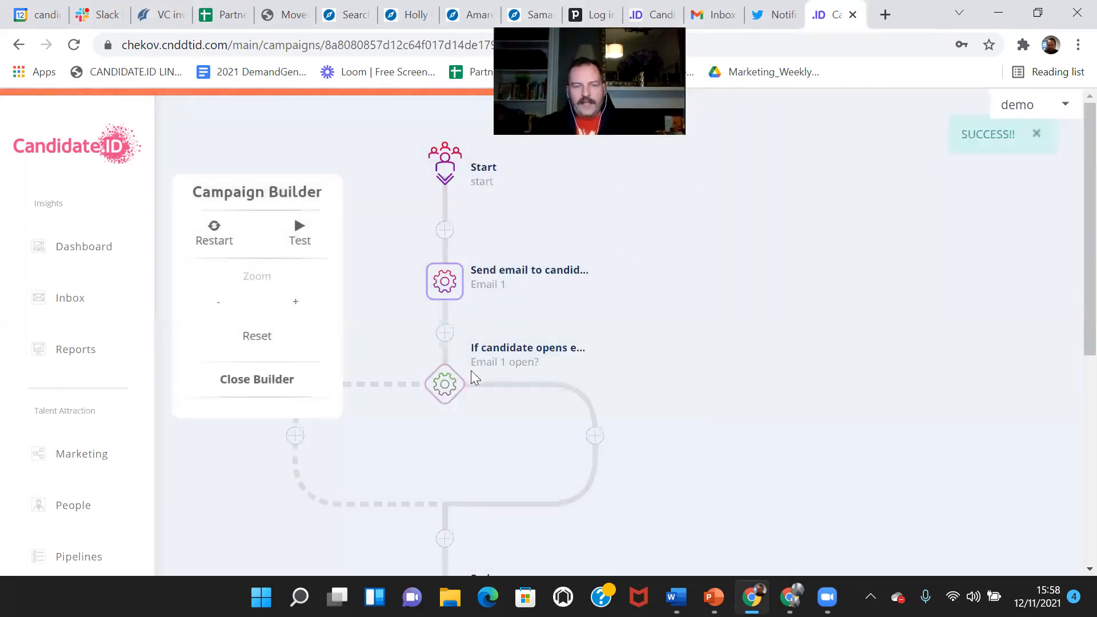
- Add a Send email to candidates action named "Email 1 subject swap" on the dashed Email 1 open? branch, sending [ACME][Convert][E2] TBC, and save it
{"action": "left_click", "coordinate": [407, 366]}
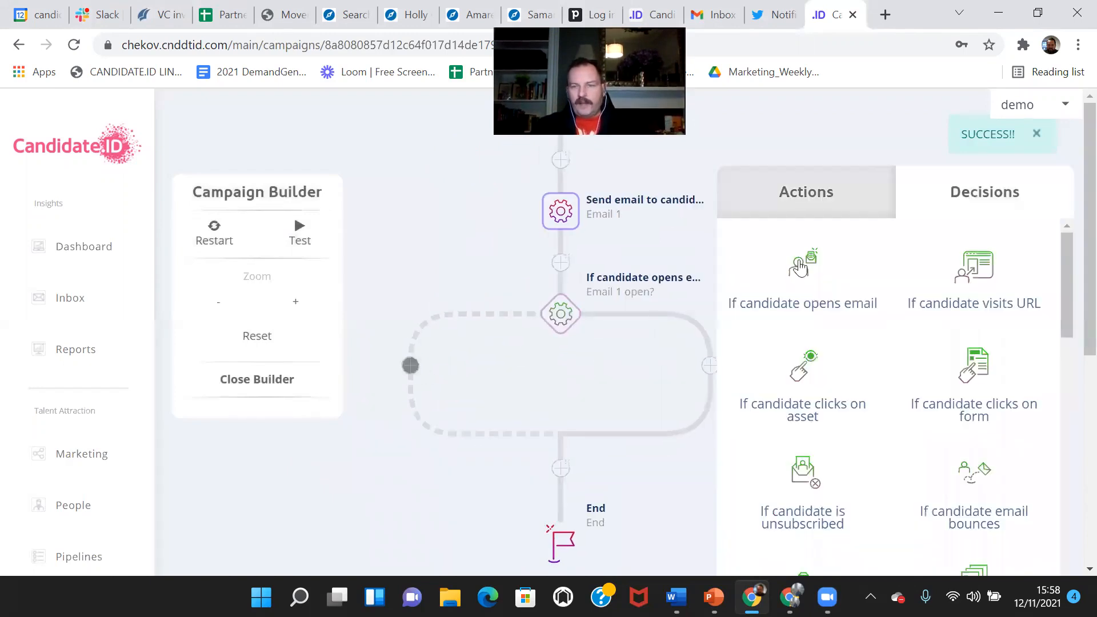
{"action": "left_click", "coordinate": [820, 205]}
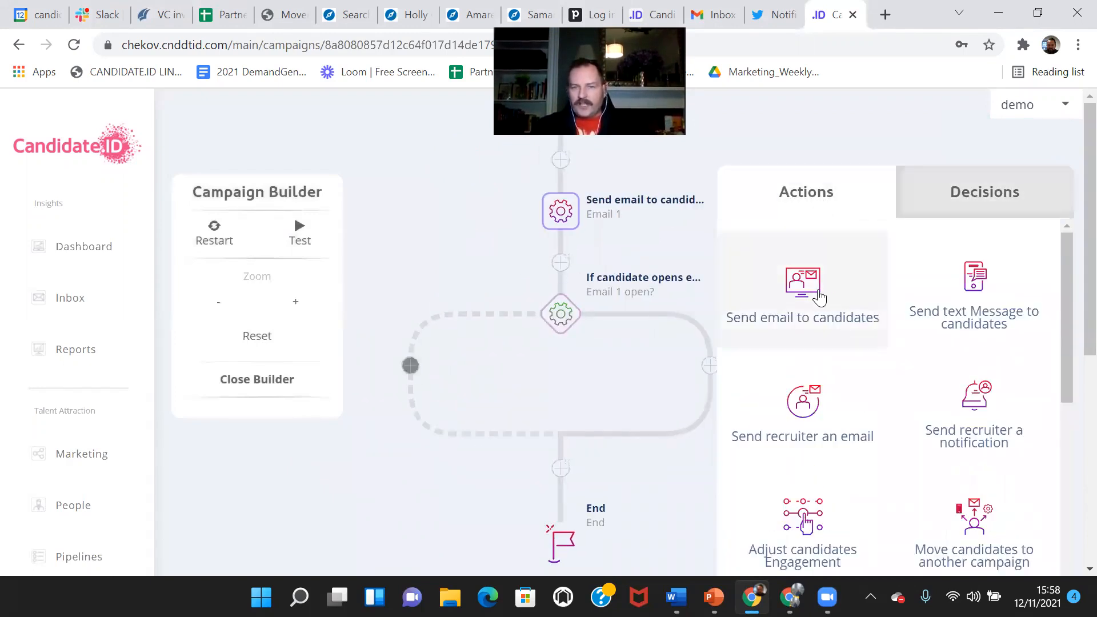
{"action": "left_click", "coordinate": [821, 294]}
{"action": "left_click", "coordinate": [413, 239]}
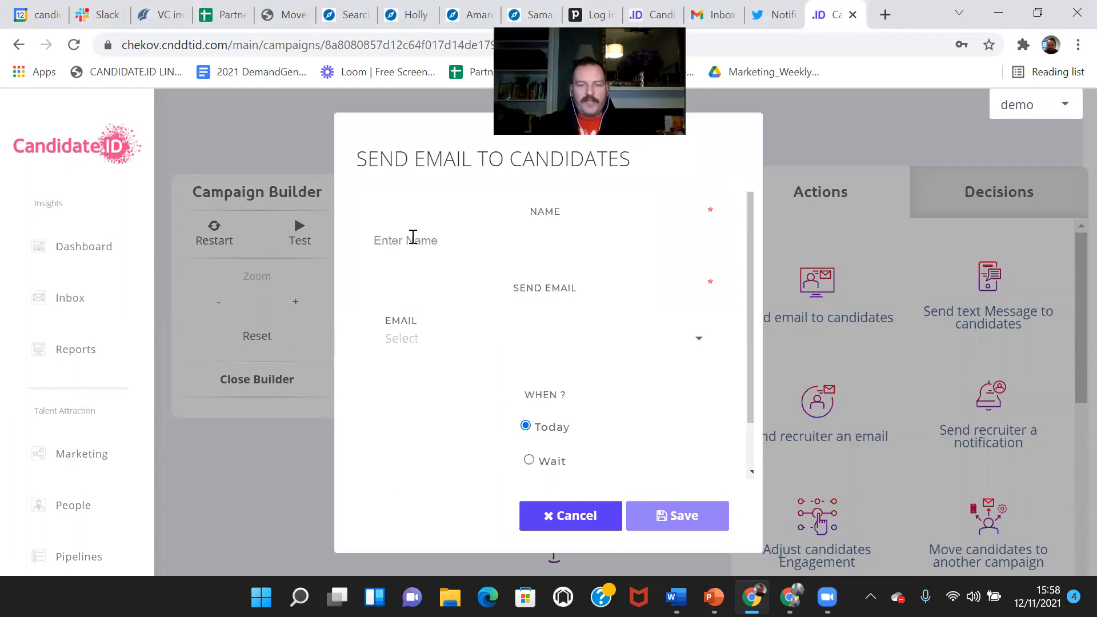
{"action": "type", "text": "Email 1 subject swap"}
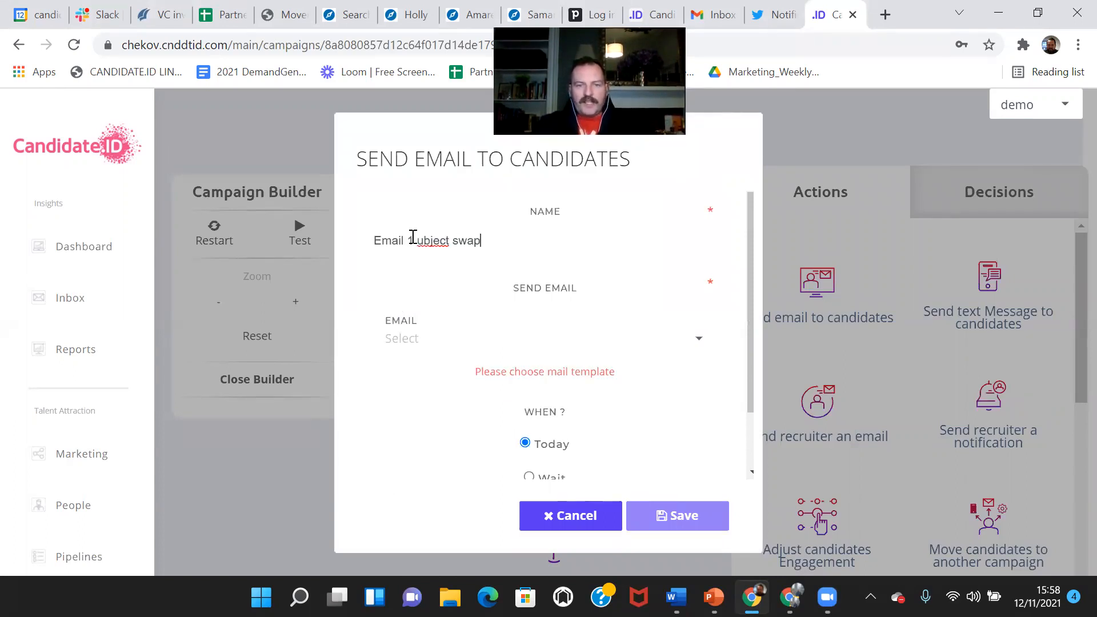
{"action": "type", "text": "s"}
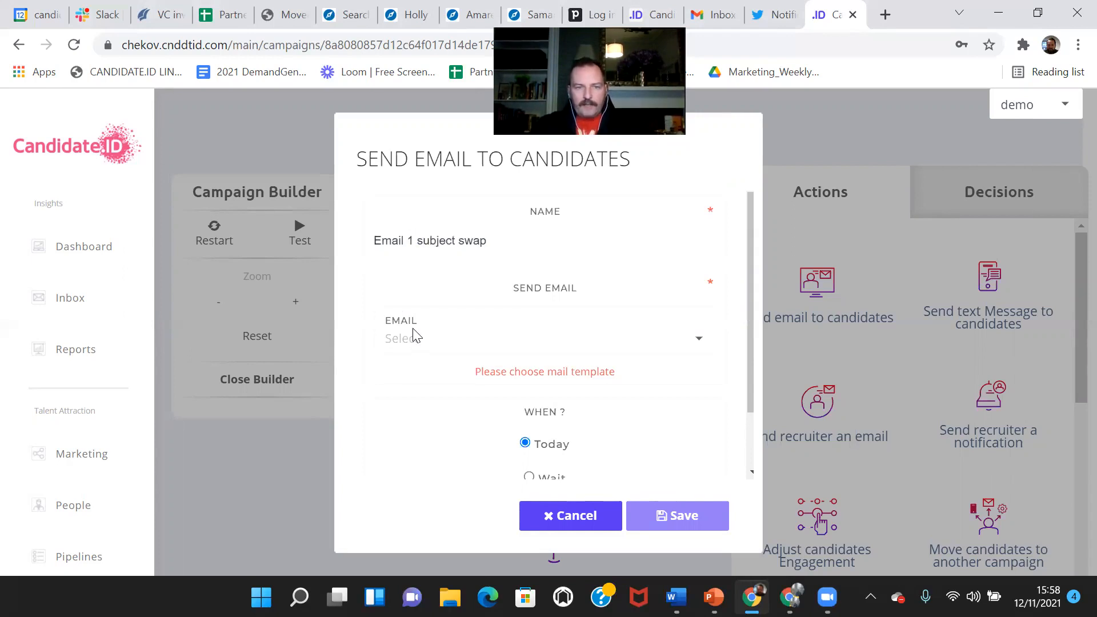
{"action": "left_click", "coordinate": [419, 343]}
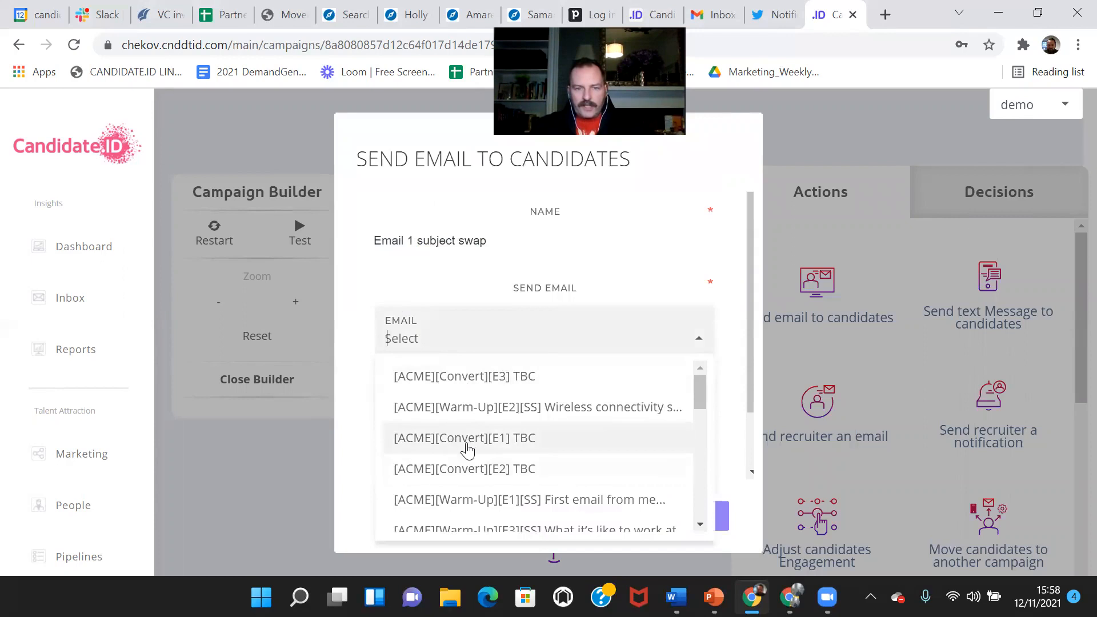
{"action": "left_click", "coordinate": [466, 470]}
{"action": "scroll", "coordinate": [535, 405], "scroll_direction": "down", "scroll_amount": 1}
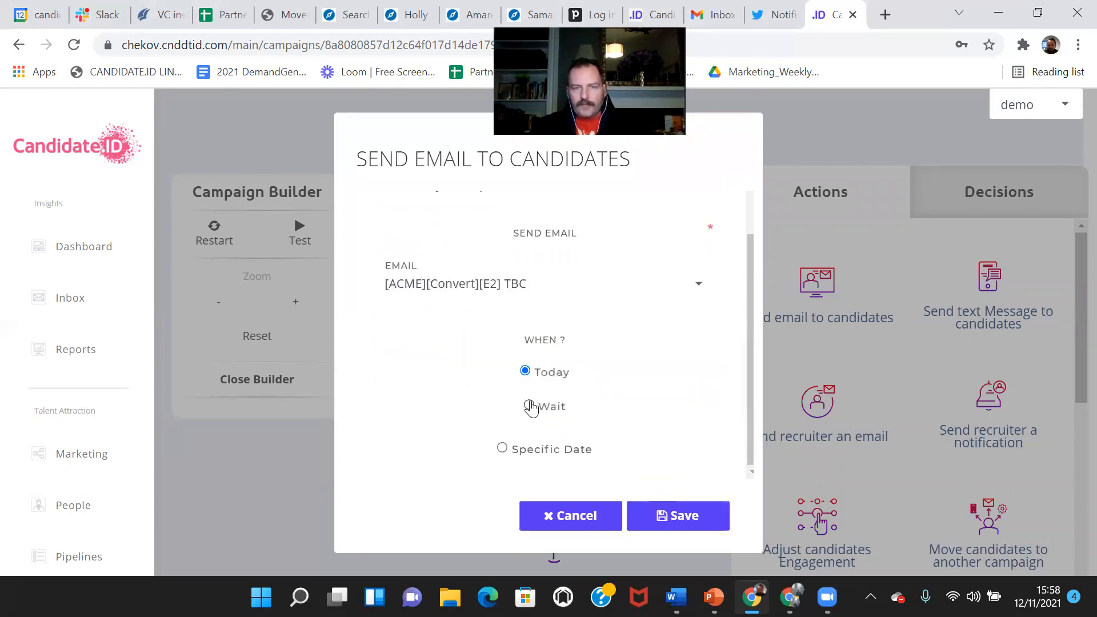
{"action": "left_click", "coordinate": [529, 405]}
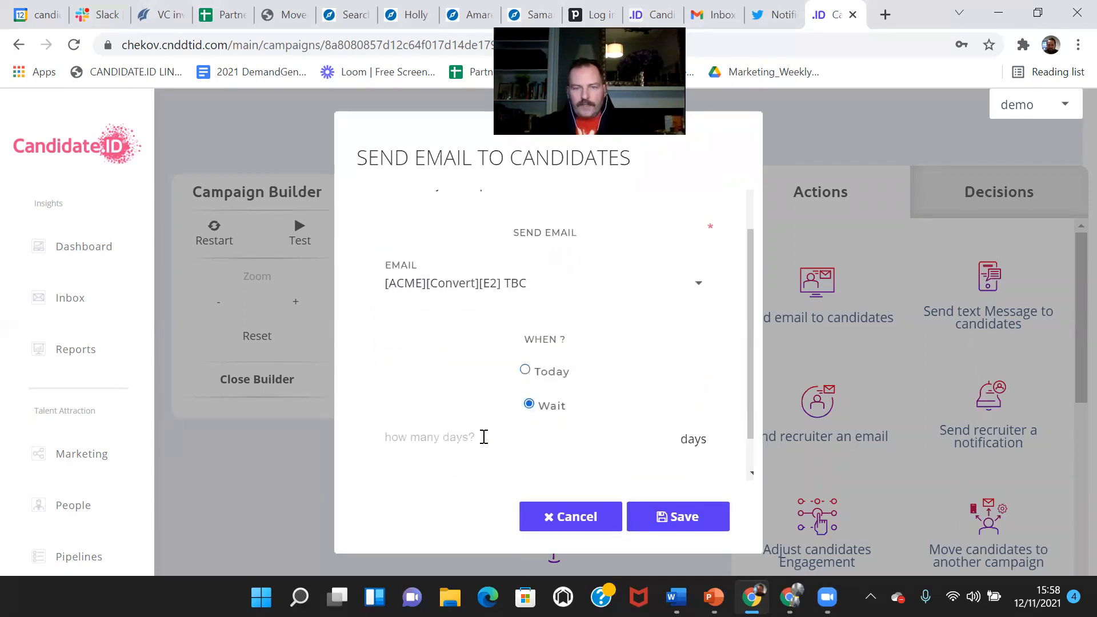
{"action": "left_click", "coordinate": [674, 536]}
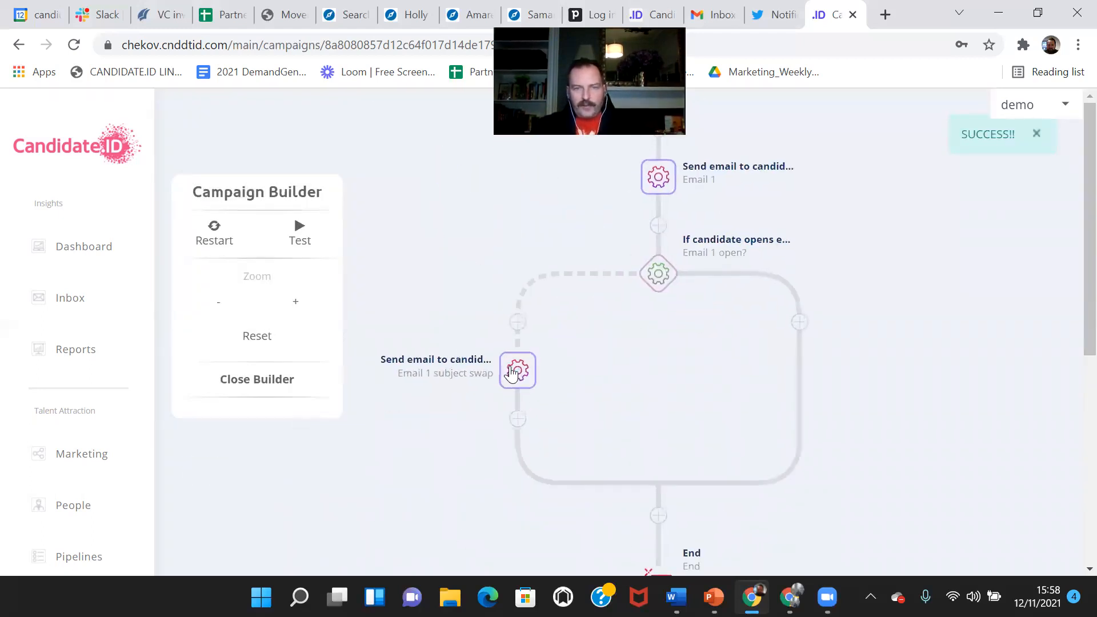
- Set the Email 1 subject swap action to wait 2 days and update it
{"action": "left_click", "coordinate": [511, 372]}
{"action": "left_click", "coordinate": [525, 329]}
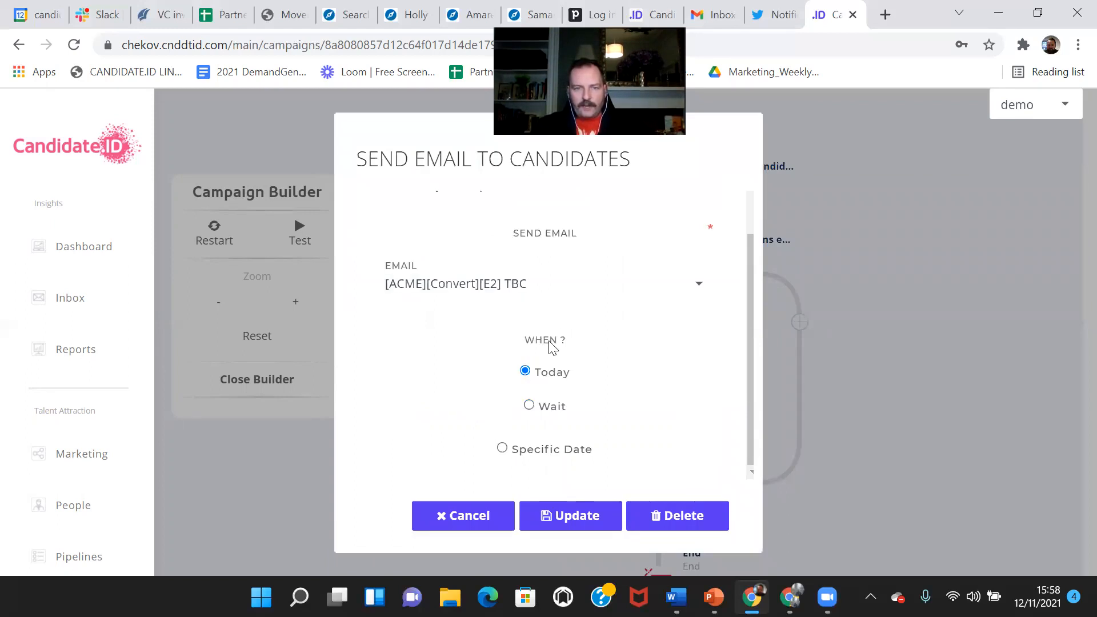
{"action": "left_click", "coordinate": [529, 407]}
{"action": "left_click", "coordinate": [460, 436]}
{"action": "type", "text": "2"}
{"action": "left_click", "coordinate": [566, 520]}
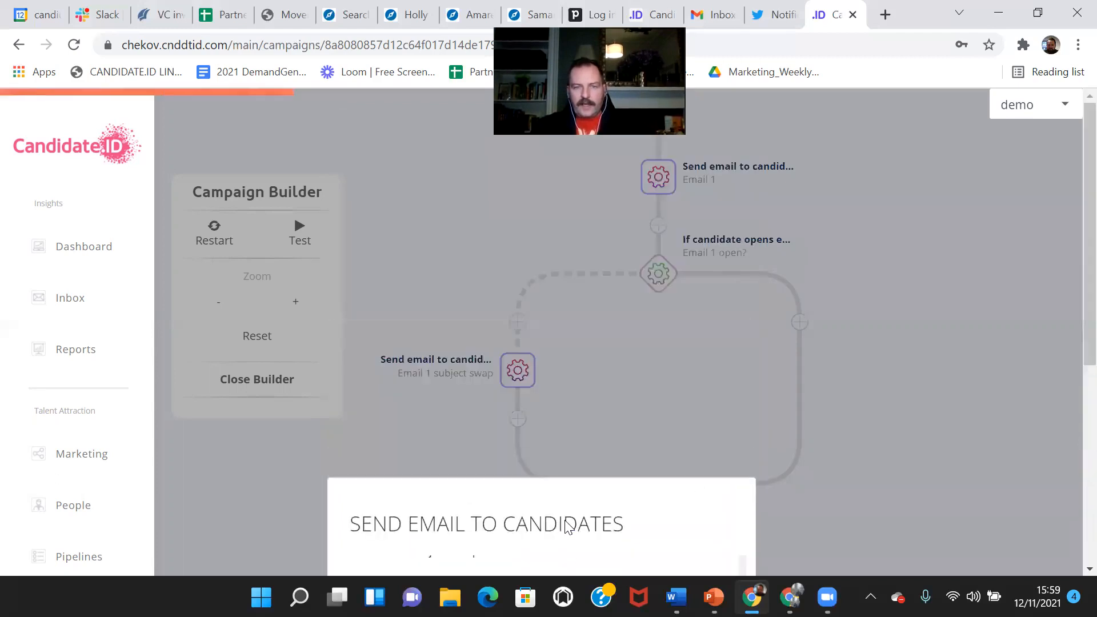
- Add an If candidate opens email decision after Email 1 subject swap, named "Email 1 SS open?", for [ACME][Convert][E2] TBC, and save it
{"action": "left_click_drag", "start_coordinate": [538, 427], "coordinate": [730, 326]}
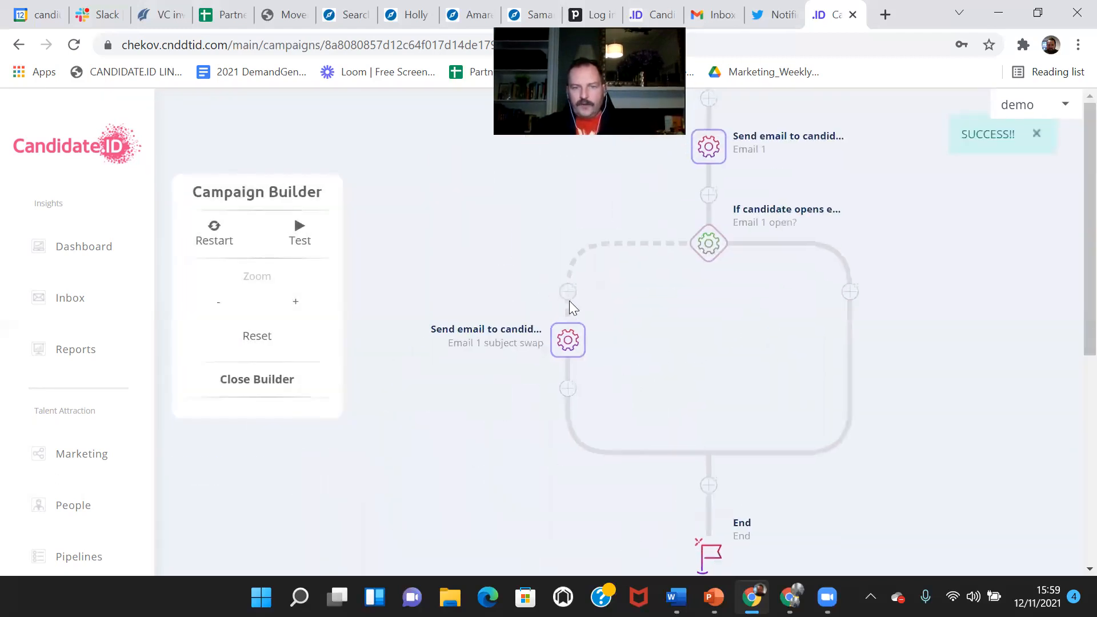
{"action": "left_click", "coordinate": [564, 390]}
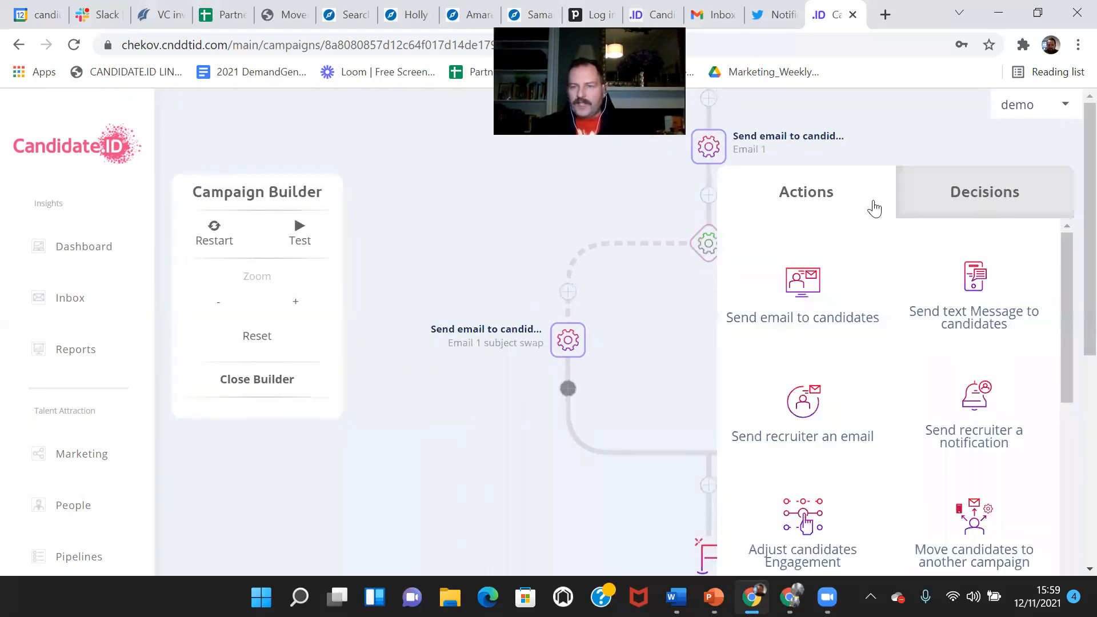
{"action": "left_click", "coordinate": [964, 190]}
{"action": "left_click", "coordinate": [822, 274]}
{"action": "left_click", "coordinate": [445, 247]}
{"action": "type", "text": "EMai"}
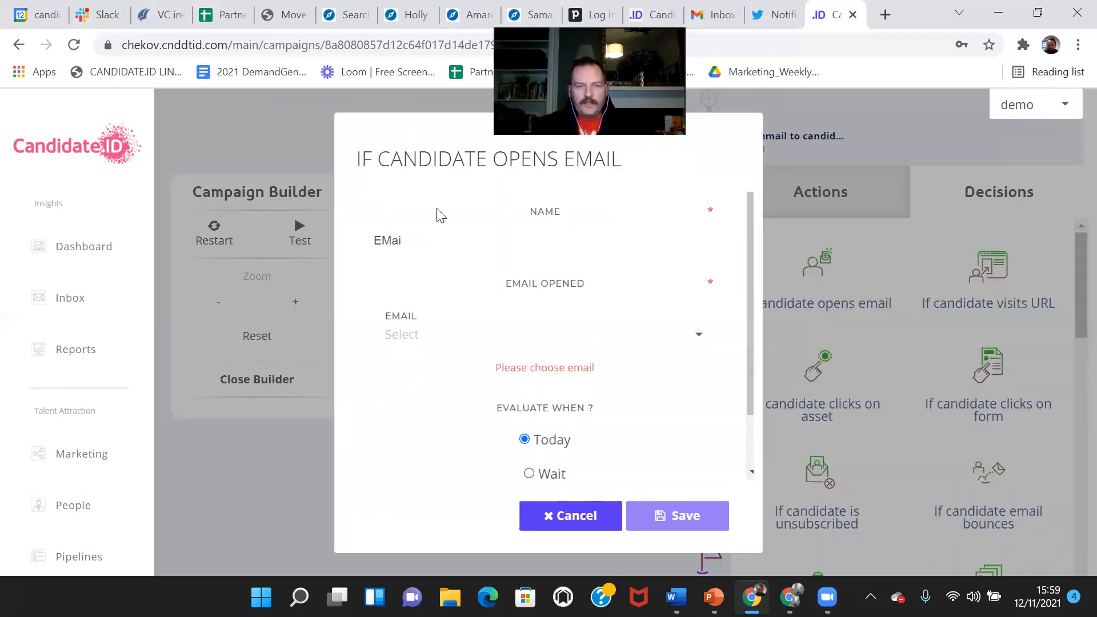
{"action": "key", "text": "BackSpace"}
{"action": "type", "text": "Email 1 SS o"}
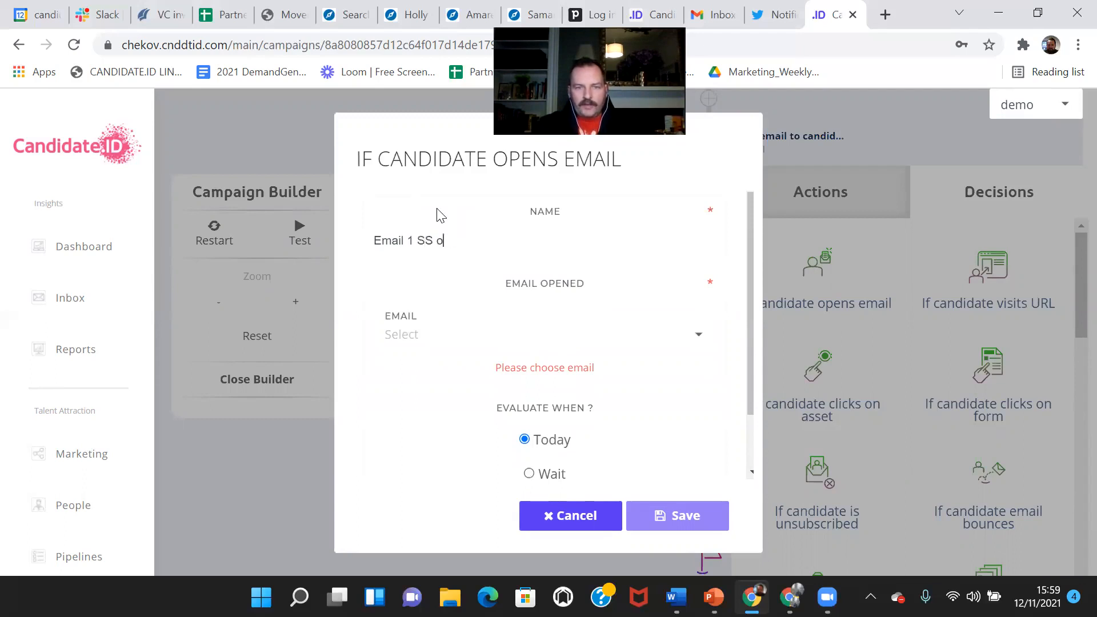
{"action": "scroll", "coordinate": [449, 284], "scroll_direction": "down", "scroll_amount": 1}
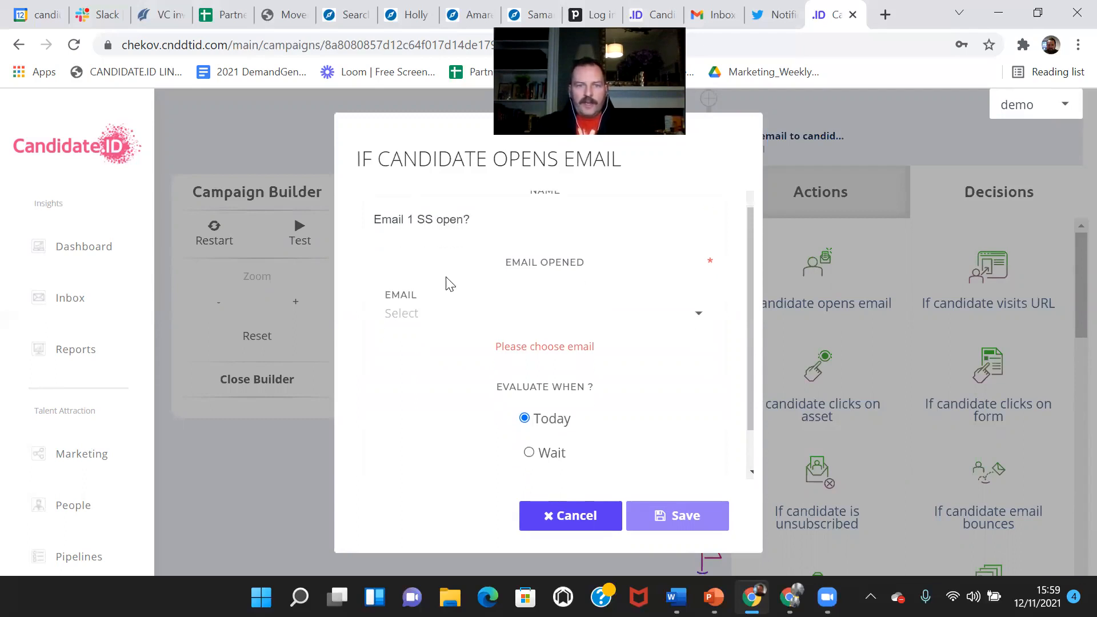
{"action": "left_click", "coordinate": [419, 325]}
{"action": "left_click", "coordinate": [454, 381]}
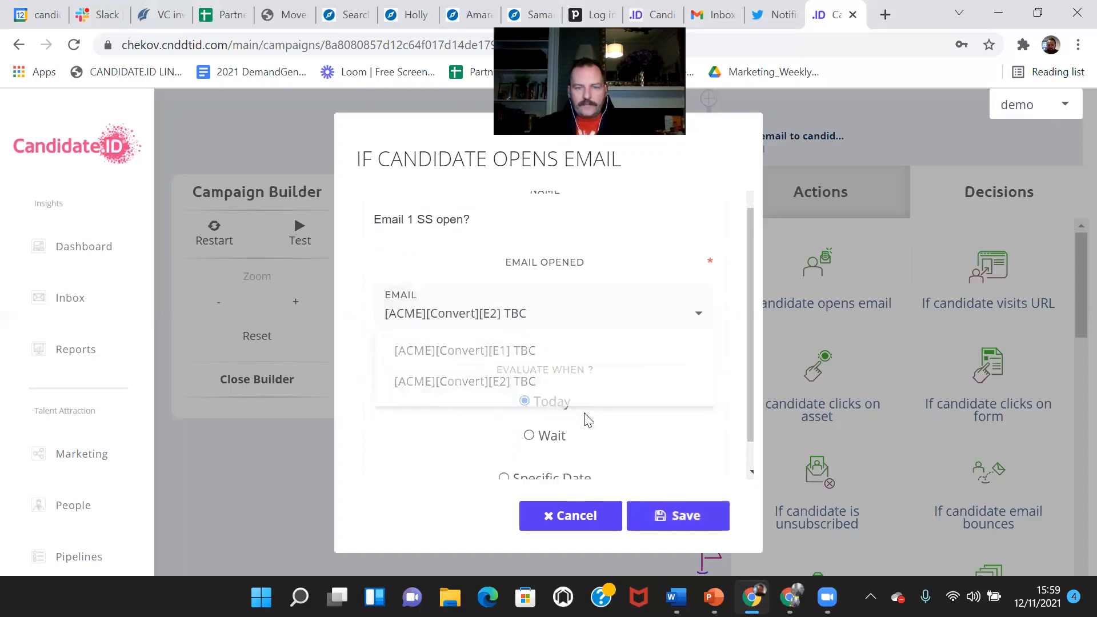
{"action": "scroll", "coordinate": [658, 447], "scroll_direction": "down", "scroll_amount": 1}
{"action": "left_click", "coordinate": [683, 515]}
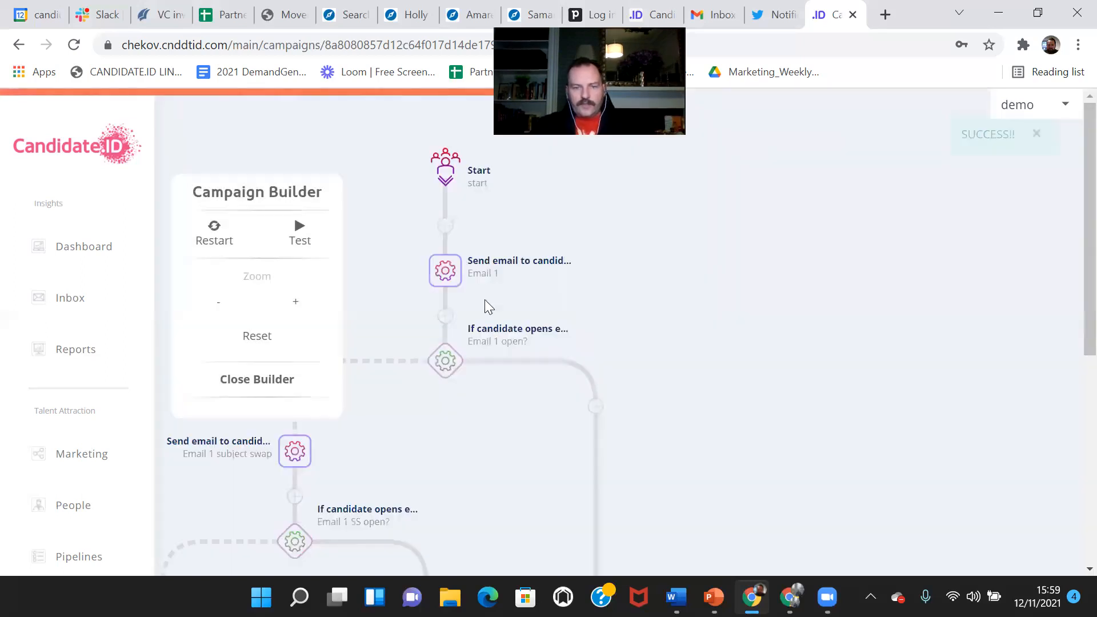
{"action": "left_click_drag", "start_coordinate": [417, 486], "coordinate": [684, 264]}
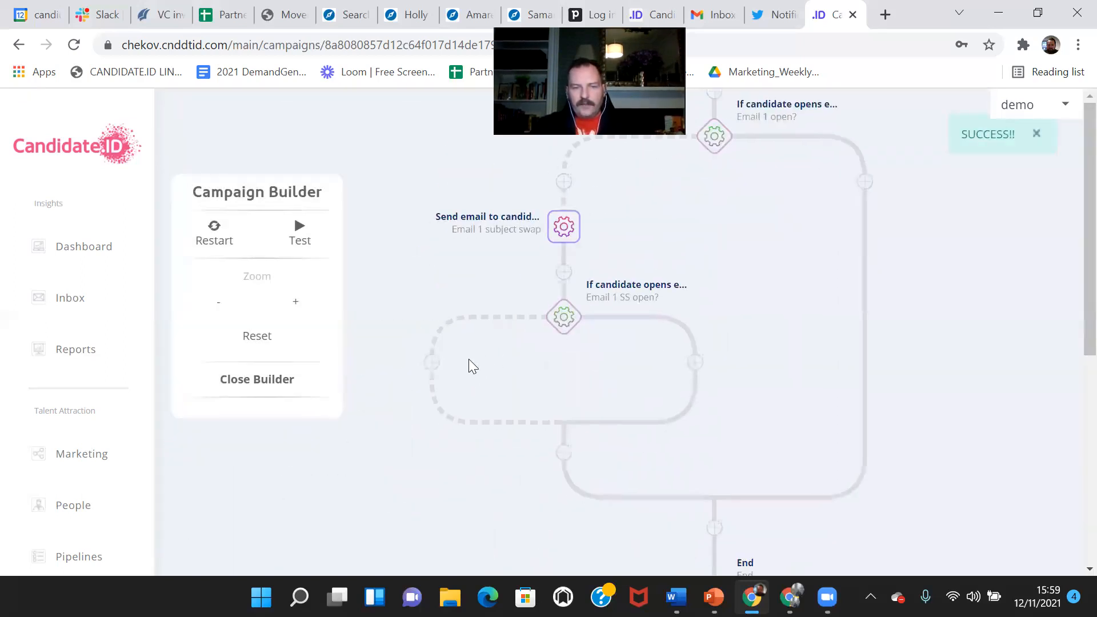
{"action": "left_click", "coordinate": [431, 362]}
{"action": "left_click", "coordinate": [808, 190]}
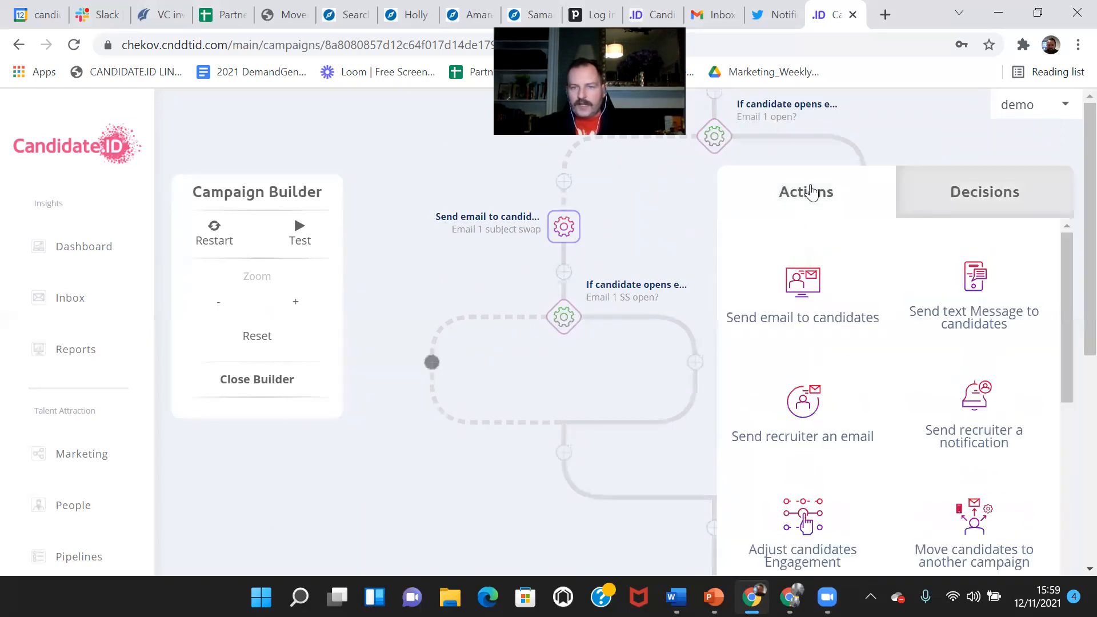
{"action": "left_click", "coordinate": [968, 290]}
{"action": "left_click", "coordinate": [427, 248]}
{"action": "type", "text": "SMS 1"}
{"action": "left_click", "coordinate": [398, 339]}
{"action": "type", "text": "Check this out www......"}
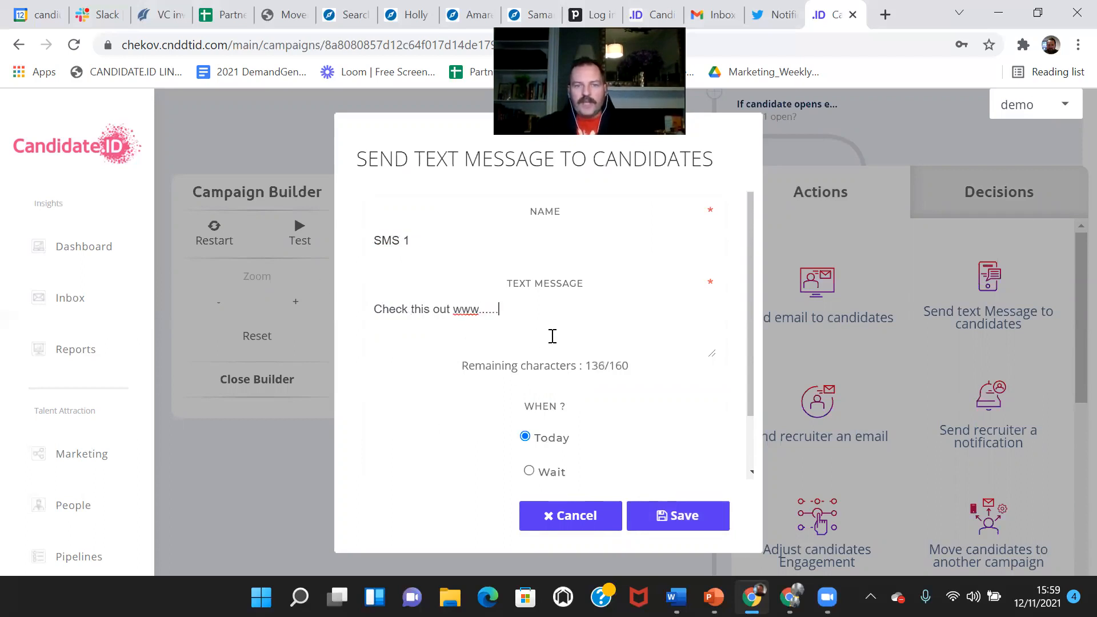
- Set the SMS 1 action to wait 2 days and save it
{"action": "scroll", "coordinate": [551, 336], "scroll_direction": "down", "scroll_amount": 1}
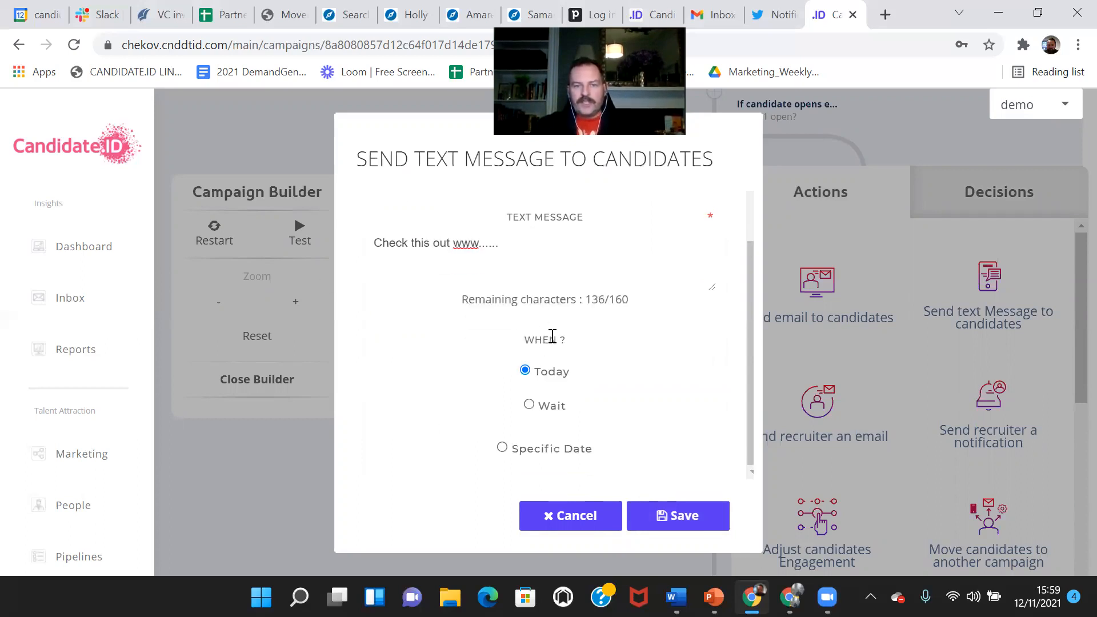
{"action": "left_click", "coordinate": [529, 405]}
{"action": "left_click", "coordinate": [446, 435]}
{"action": "type", "text": "2"}
{"action": "left_click", "coordinate": [663, 517]}
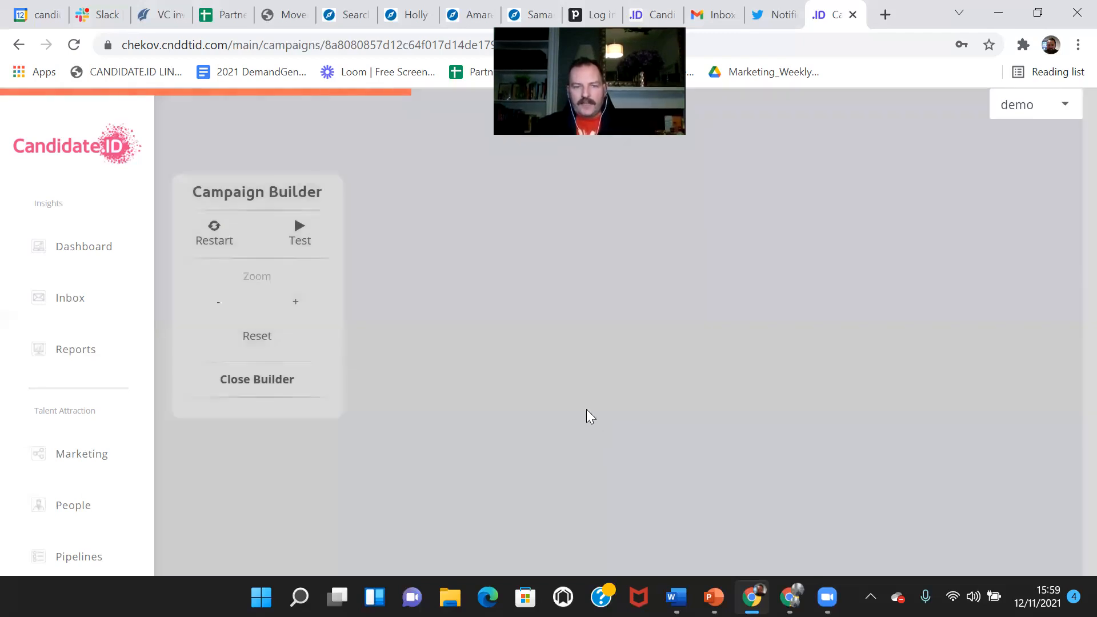
{"action": "left_click_drag", "start_coordinate": [491, 450], "coordinate": [668, 198]}
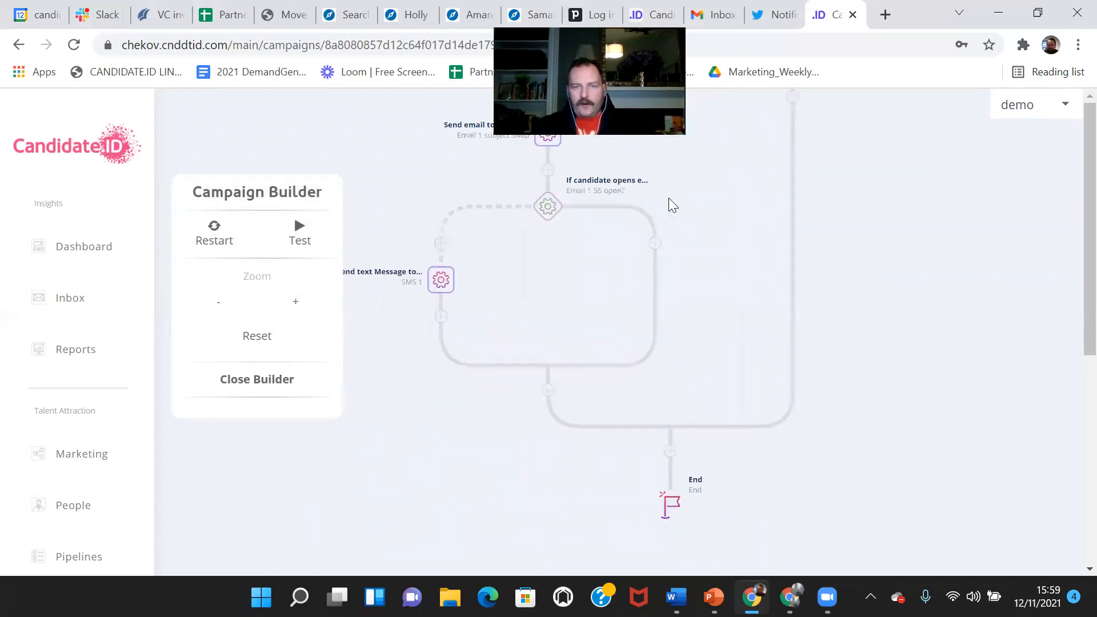
{"action": "left_click_drag", "start_coordinate": [688, 359], "coordinate": [677, 274]}
{"action": "left_click", "coordinate": [659, 366]}
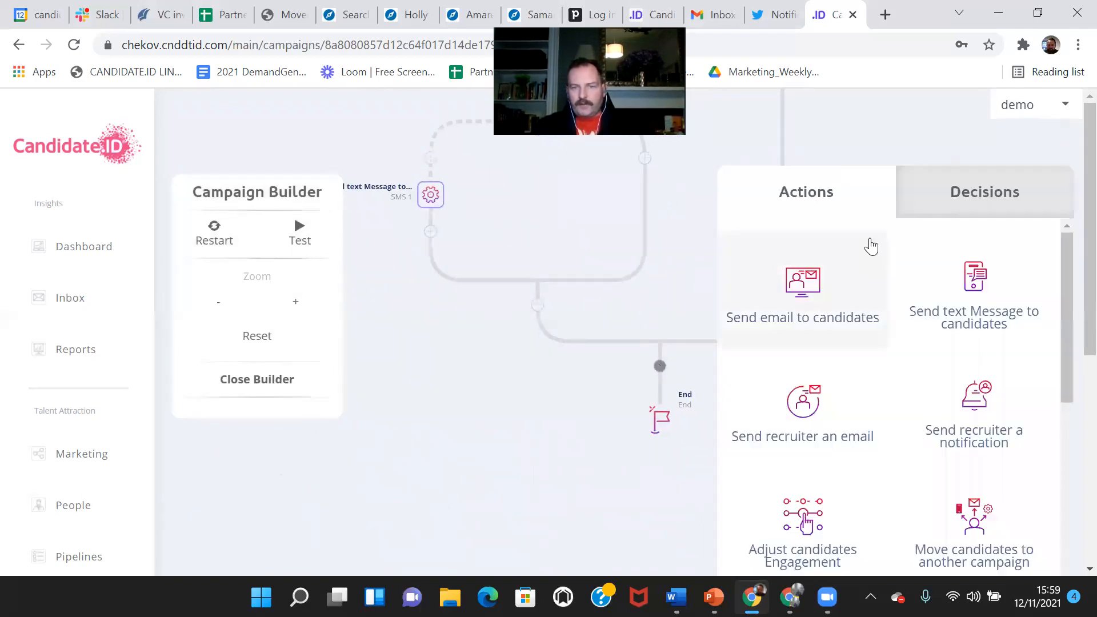
{"action": "left_click", "coordinate": [954, 197]}
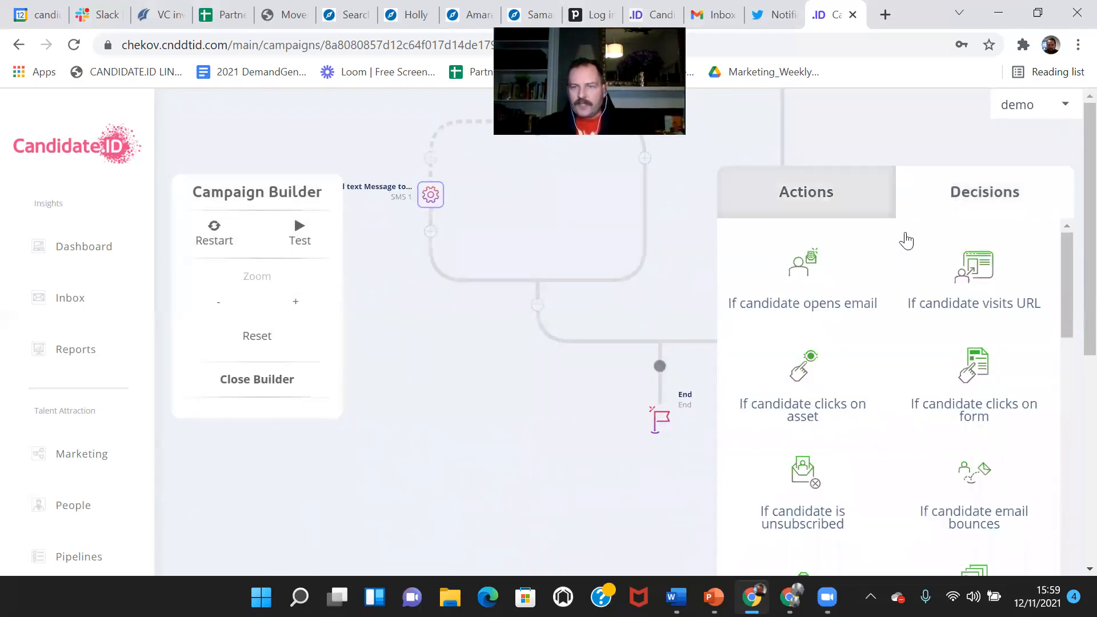
{"action": "left_click", "coordinate": [1002, 283]}
{"action": "left_click", "coordinate": [464, 242]}
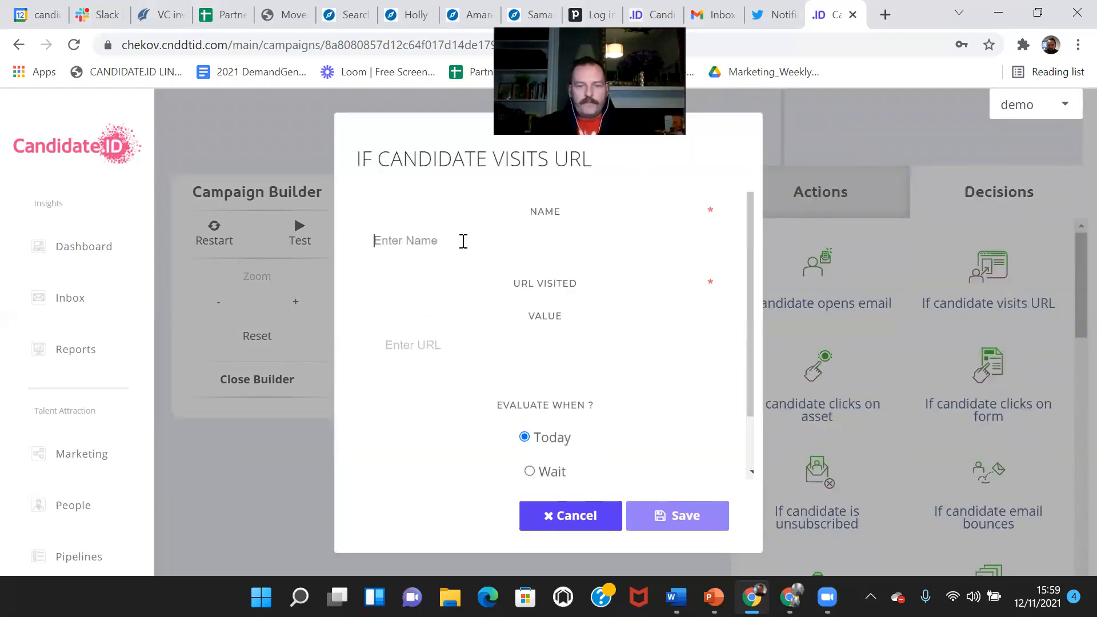
{"action": "type", "text": "JD visit"}
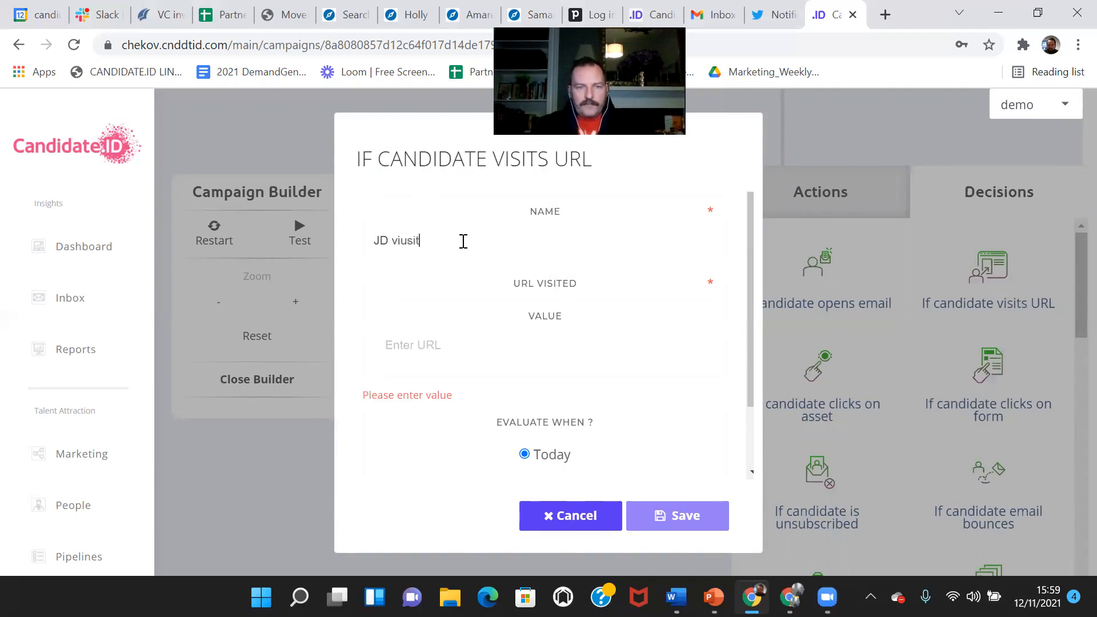
{"action": "key", "text": "Tab"}
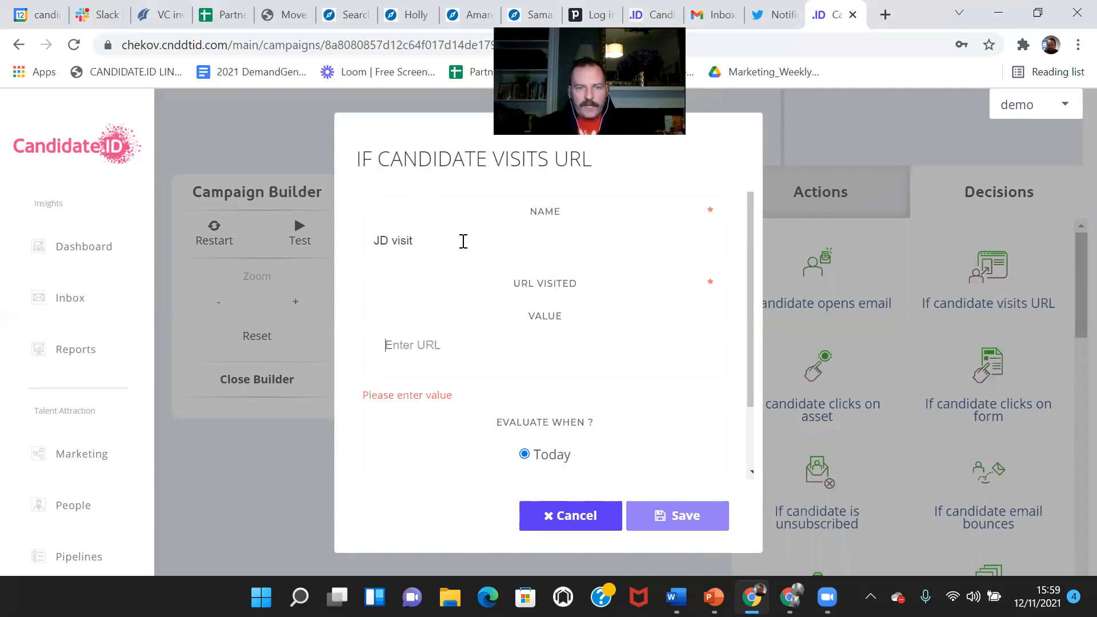
{"action": "type", "text": "www.jd.com"}
{"action": "scroll", "coordinate": [463, 242], "scroll_direction": "down", "scroll_amount": 1}
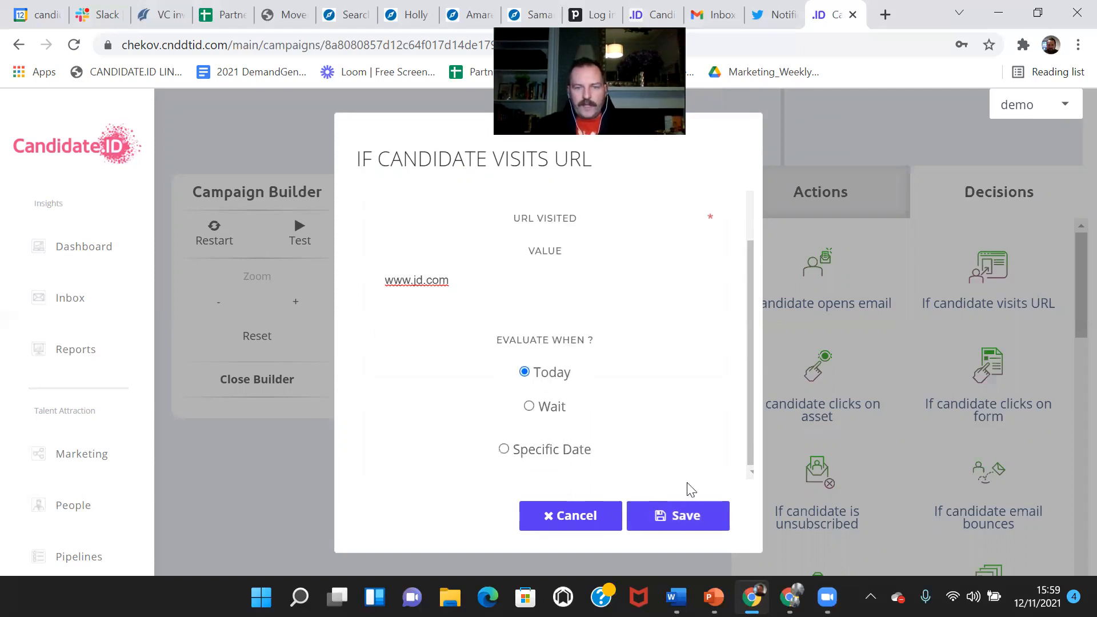
{"action": "left_click", "coordinate": [686, 517]}
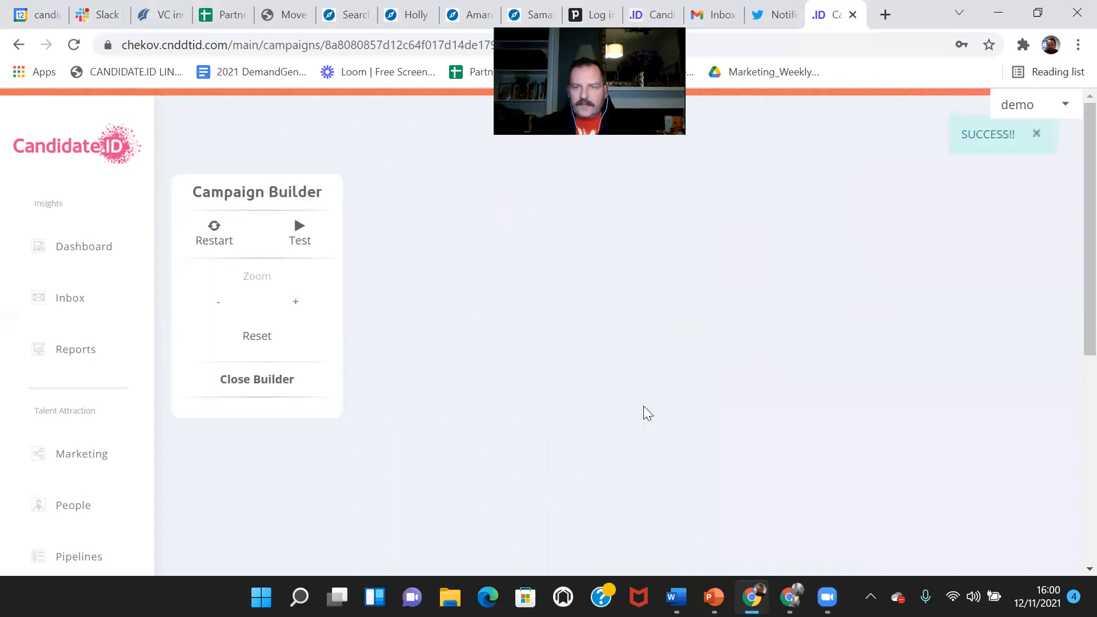
- Create an If candidate clicks on form decision on the solid JD visit branch, named "JD visit / apply?"
{"action": "left_click_drag", "start_coordinate": [527, 367], "coordinate": [556, 217]}
{"action": "left_click_drag", "start_coordinate": [577, 412], "coordinate": [610, 241]}
{"action": "left_click_drag", "start_coordinate": [569, 473], "coordinate": [639, 274]}
{"action": "left_click_drag", "start_coordinate": [606, 406], "coordinate": [663, 151]}
{"action": "left_click", "coordinate": [733, 305]}
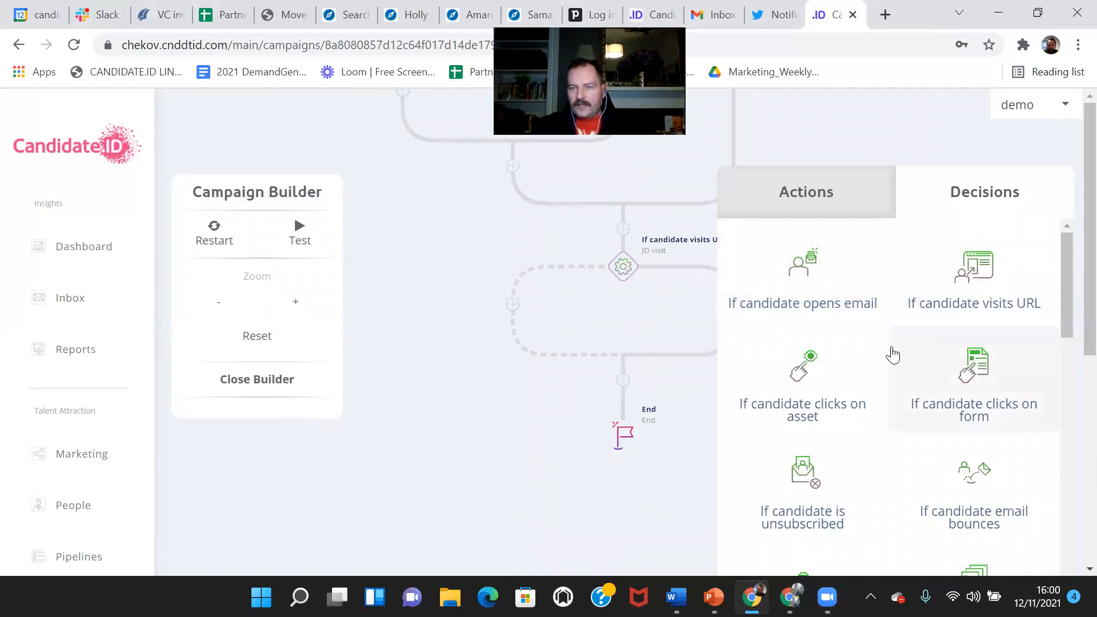
{"action": "left_click", "coordinate": [989, 387]}
{"action": "left_click", "coordinate": [430, 246]}
{"action": "type", "text": "JD visit / appl"}
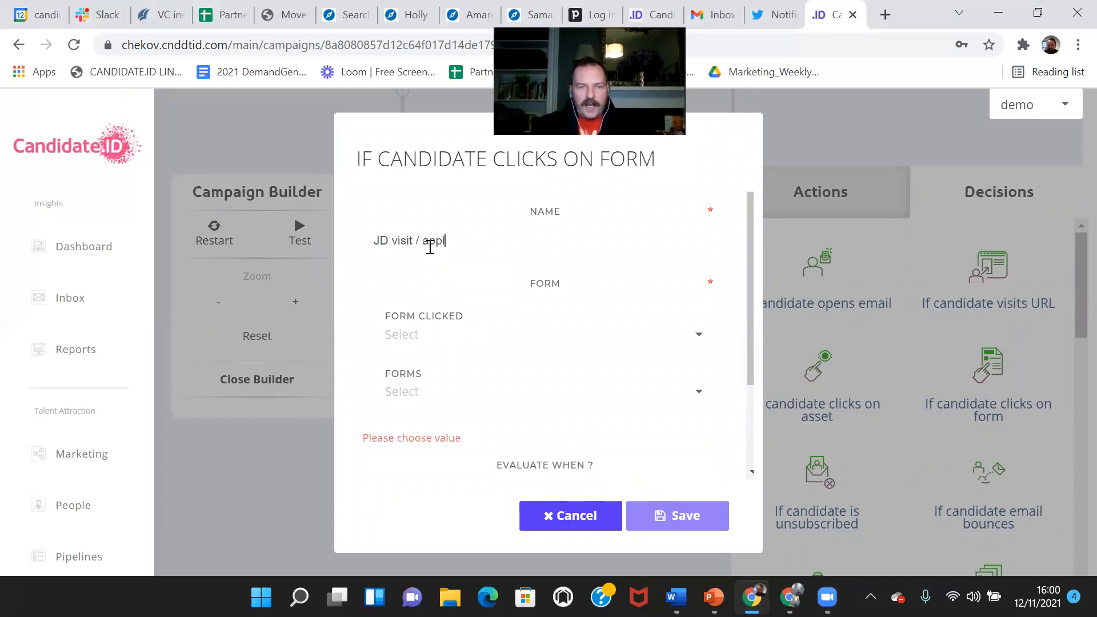
{"action": "type", "text": "y?"}
{"action": "scroll", "coordinate": [430, 247], "scroll_direction": "down", "scroll_amount": 1}
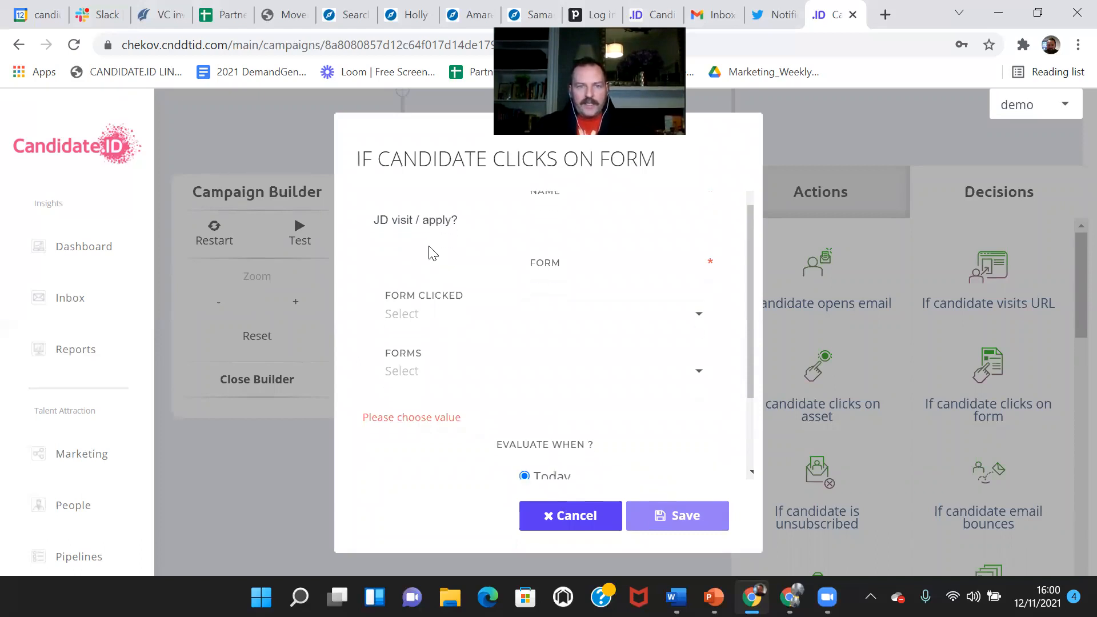
- Set the JD visit / apply? decision to evaluate after a 1-day wait, leaving the form unselected, and save it
{"action": "left_click", "coordinate": [469, 317]}
{"action": "left_click", "coordinate": [367, 310]}
{"action": "scroll", "coordinate": [605, 400], "scroll_direction": "down", "scroll_amount": 2}
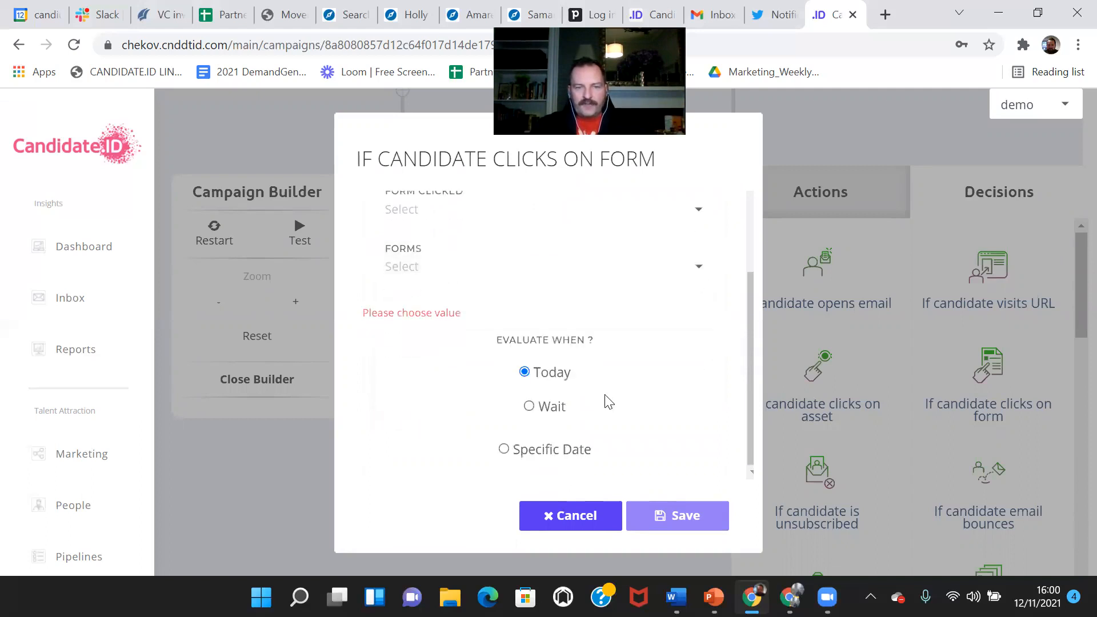
{"action": "left_click", "coordinate": [529, 407]}
{"action": "left_click", "coordinate": [477, 431]}
{"action": "type", "text": "1"}
{"action": "left_click", "coordinate": [683, 516]}
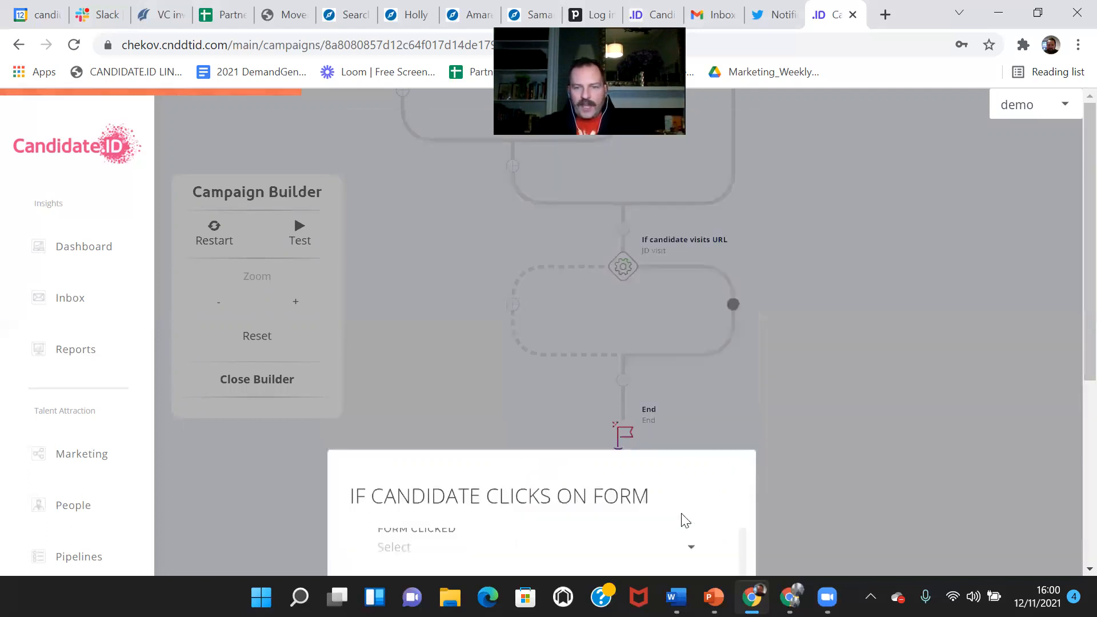
- Create a Send recruiter an email action on the dashed JD visit / apply? branch, named "JD visit / no apply / contact this person today"
{"action": "left_click_drag", "start_coordinate": [519, 531], "coordinate": [637, 247]}
{"action": "scroll", "coordinate": [623, 394], "scroll_direction": "down", "scroll_amount": 3}
{"action": "left_click", "coordinate": [623, 393]}
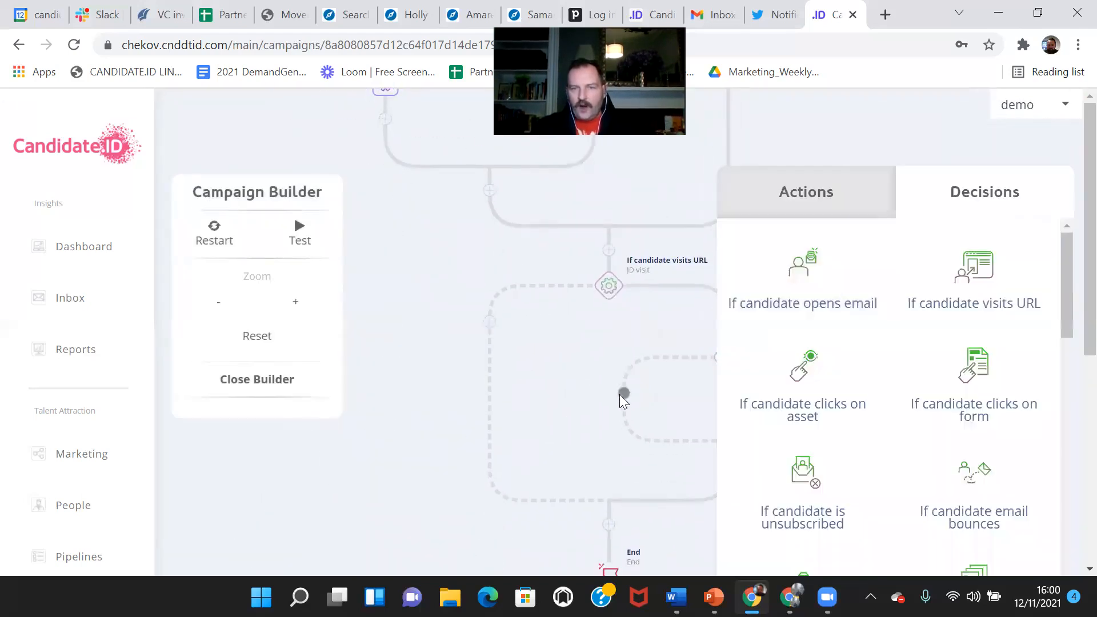
{"action": "left_click", "coordinate": [835, 195]}
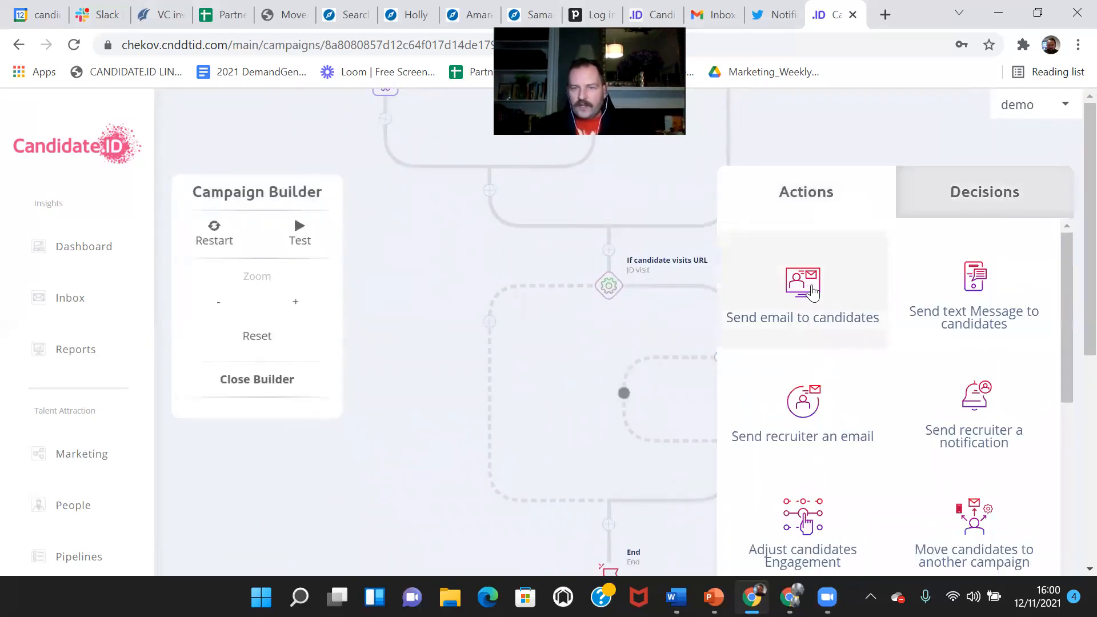
{"action": "left_click", "coordinate": [804, 400]}
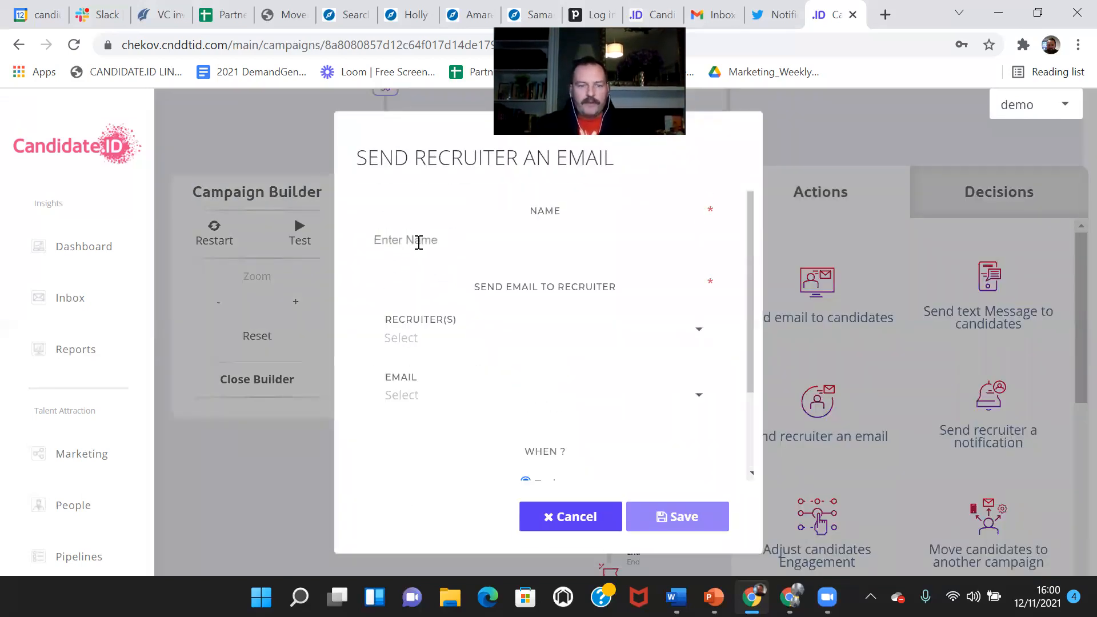
{"action": "left_click", "coordinate": [419, 242]}
{"action": "type", "text": "JD"}
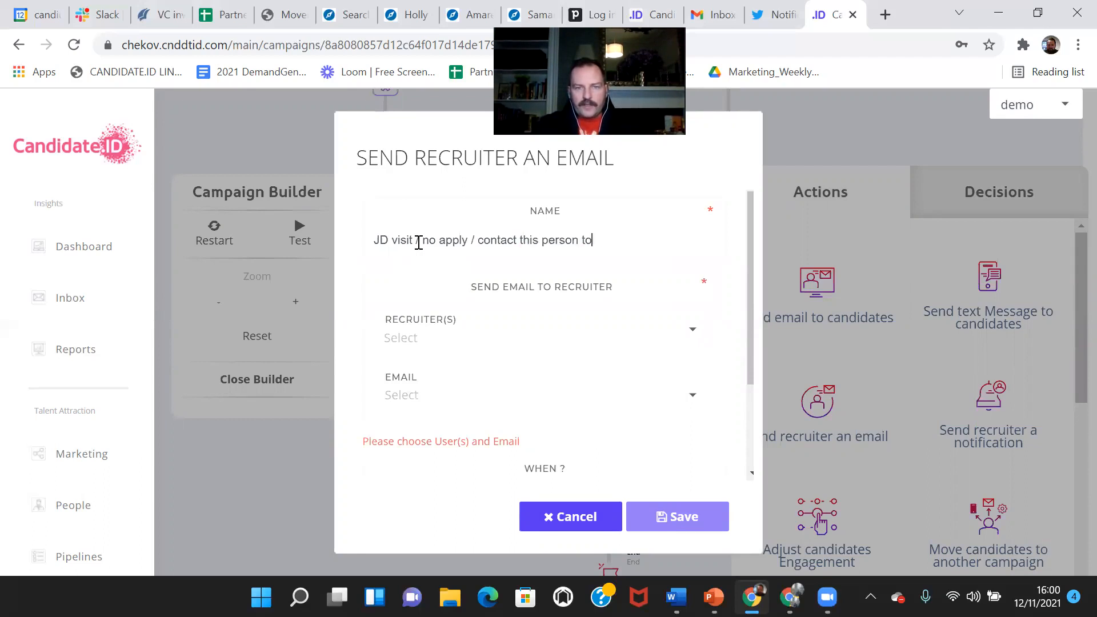
- Set the recruiter email action to wait 1 day, leaving recruiter and email unselected, and save it
{"action": "left_click", "coordinate": [455, 338]}
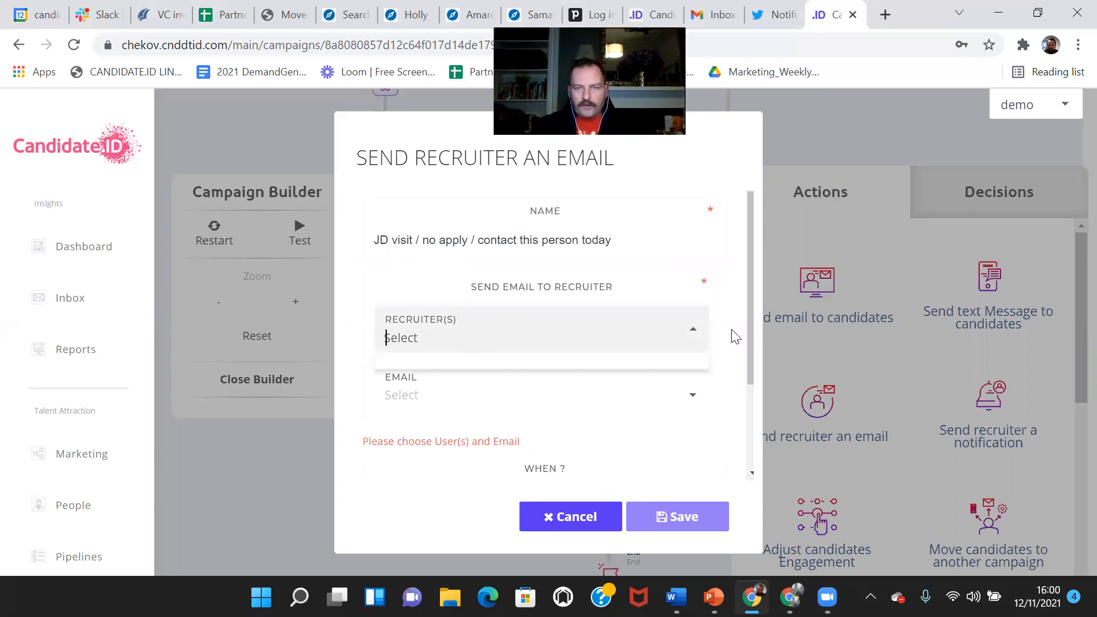
{"action": "scroll", "coordinate": [730, 335], "scroll_direction": "down", "scroll_amount": 2}
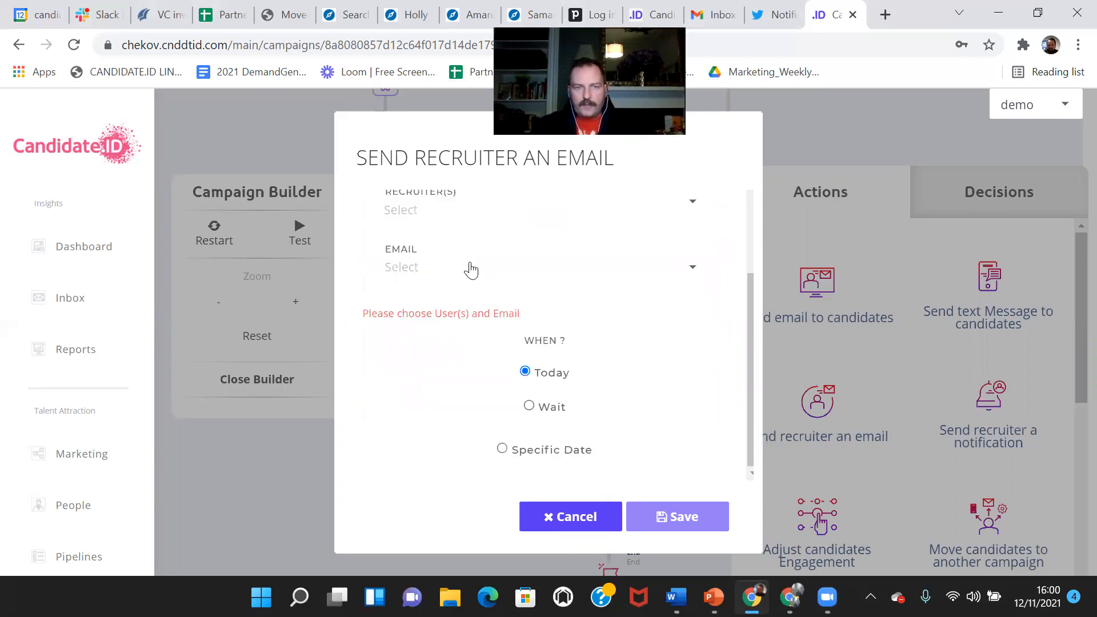
{"action": "left_click", "coordinate": [527, 407]}
{"action": "left_click", "coordinate": [479, 427]}
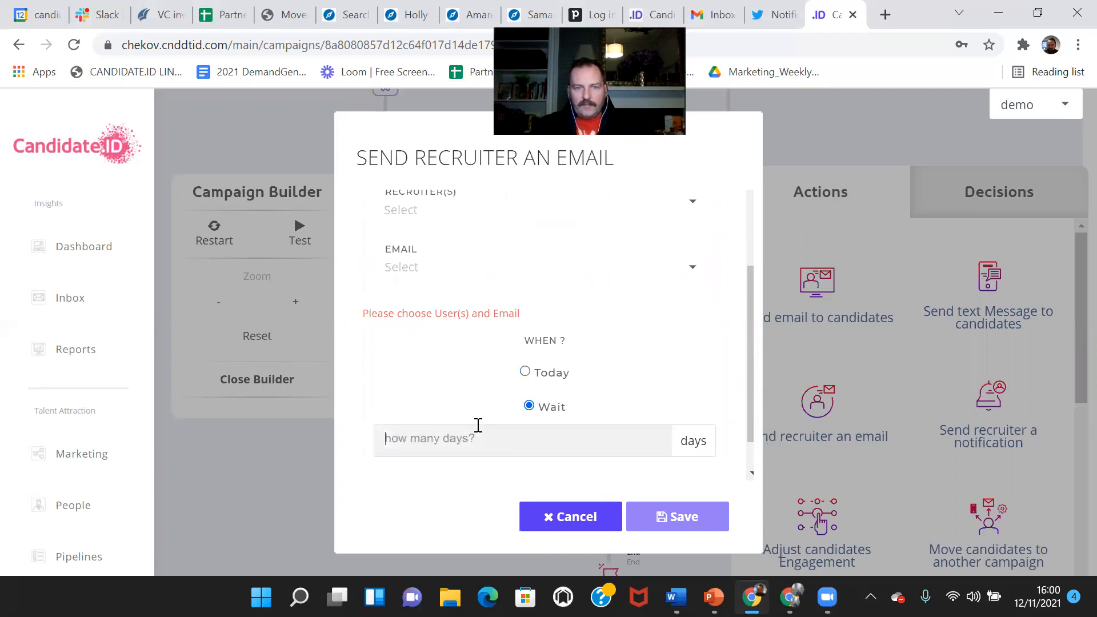
{"action": "type", "text": "1"}
{"action": "left_click", "coordinate": [676, 518]}
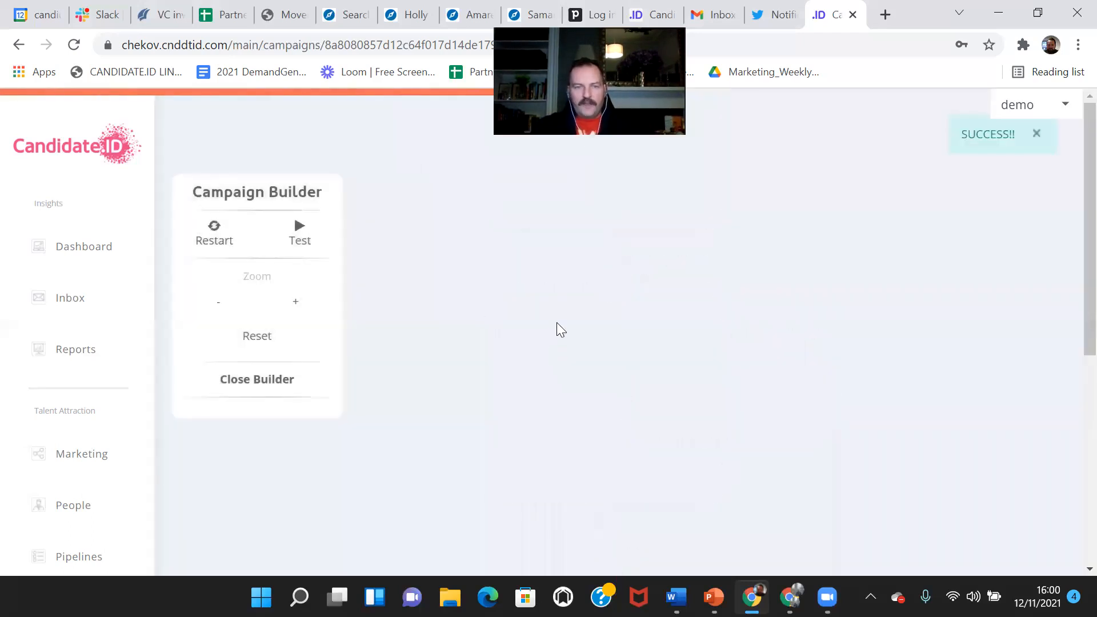
- Test the workflow, answering No to Email 1 open?, No to Email 1 SS open?, Yes to JD visit and No to JD visit / apply?
{"action": "double_click", "coordinate": [216, 308]}
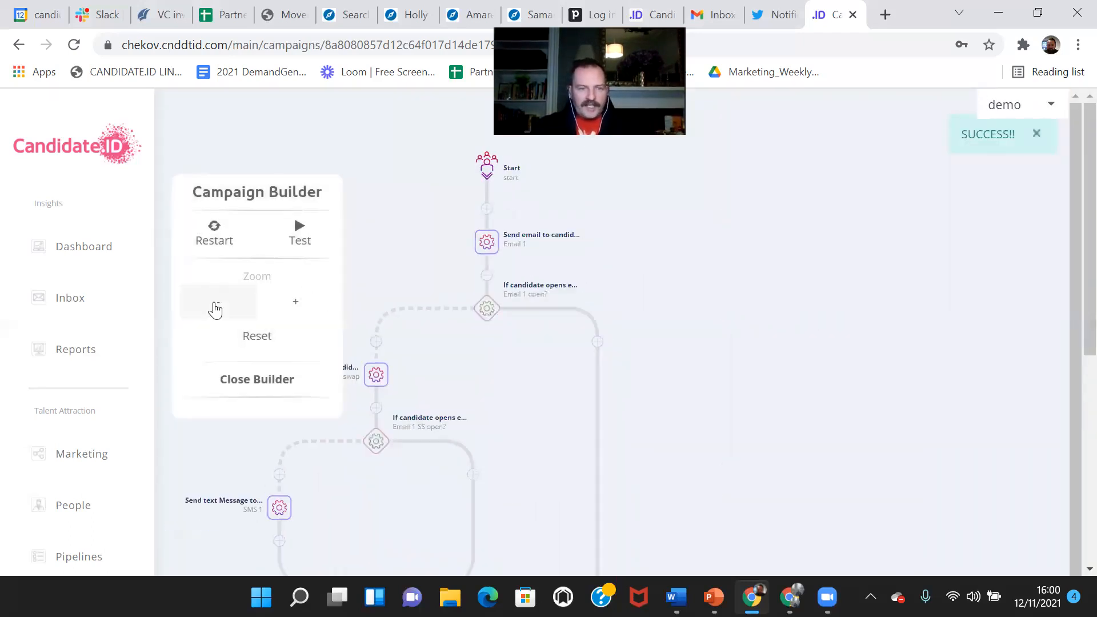
{"action": "left_click", "coordinate": [216, 309]}
{"action": "left_click_drag", "start_coordinate": [521, 348], "coordinate": [619, 303]}
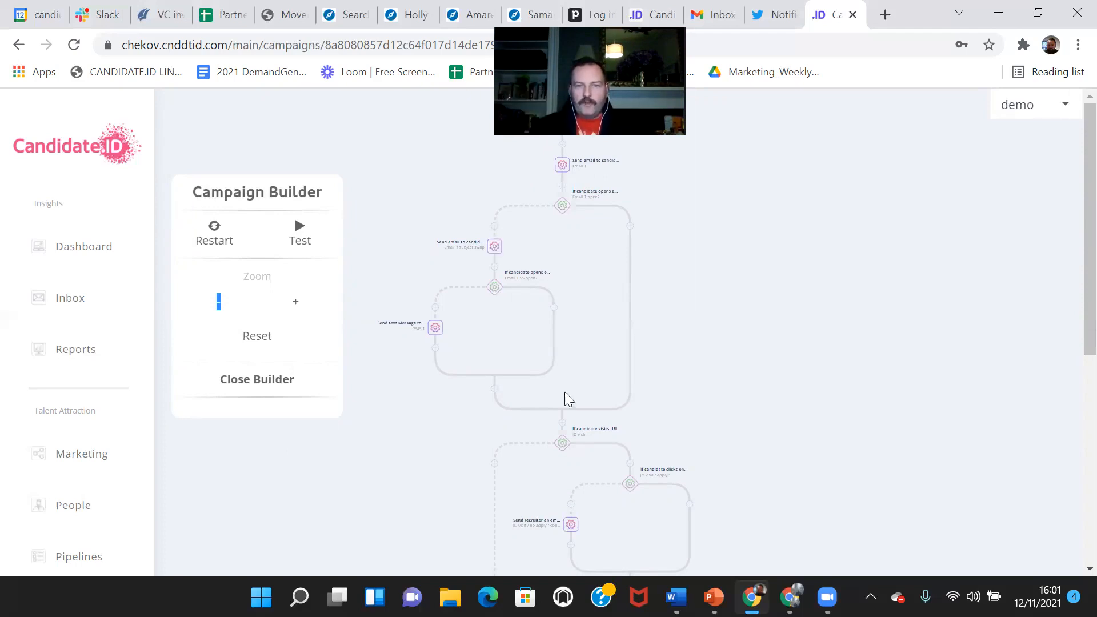
{"action": "left_click_drag", "start_coordinate": [674, 334], "coordinate": [680, 173]}
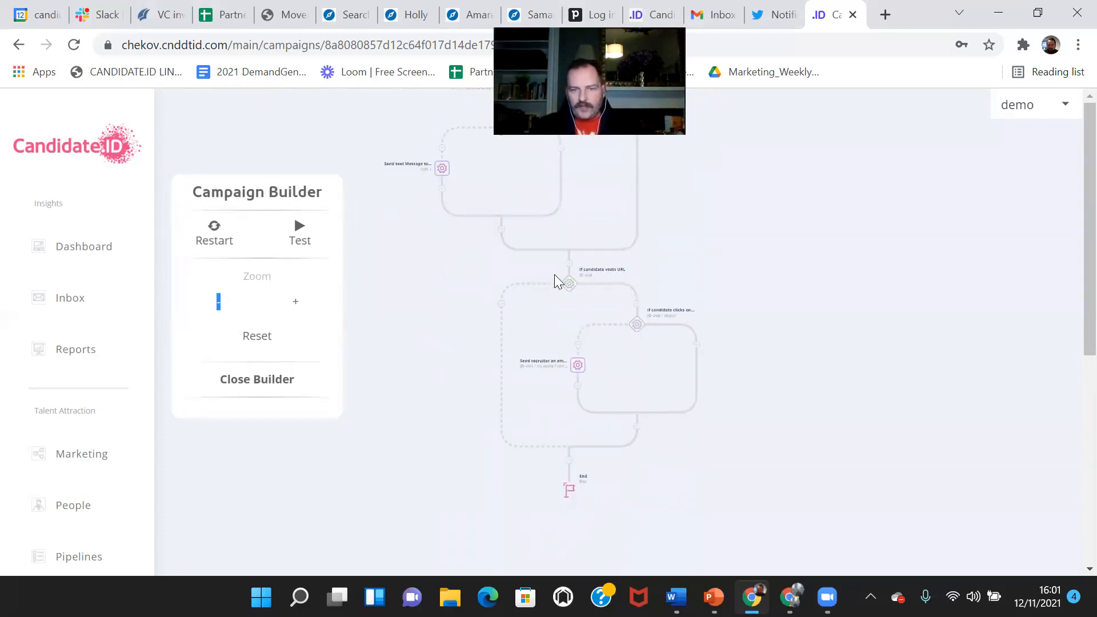
{"action": "left_click_drag", "start_coordinate": [638, 341], "coordinate": [626, 436]}
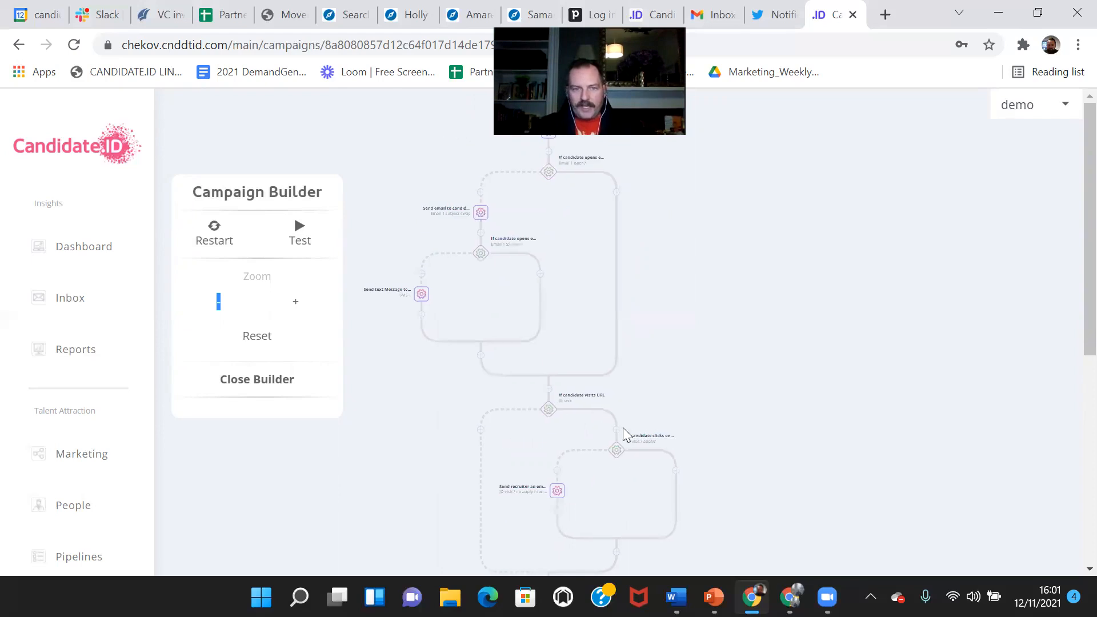
{"action": "left_click", "coordinate": [301, 230]}
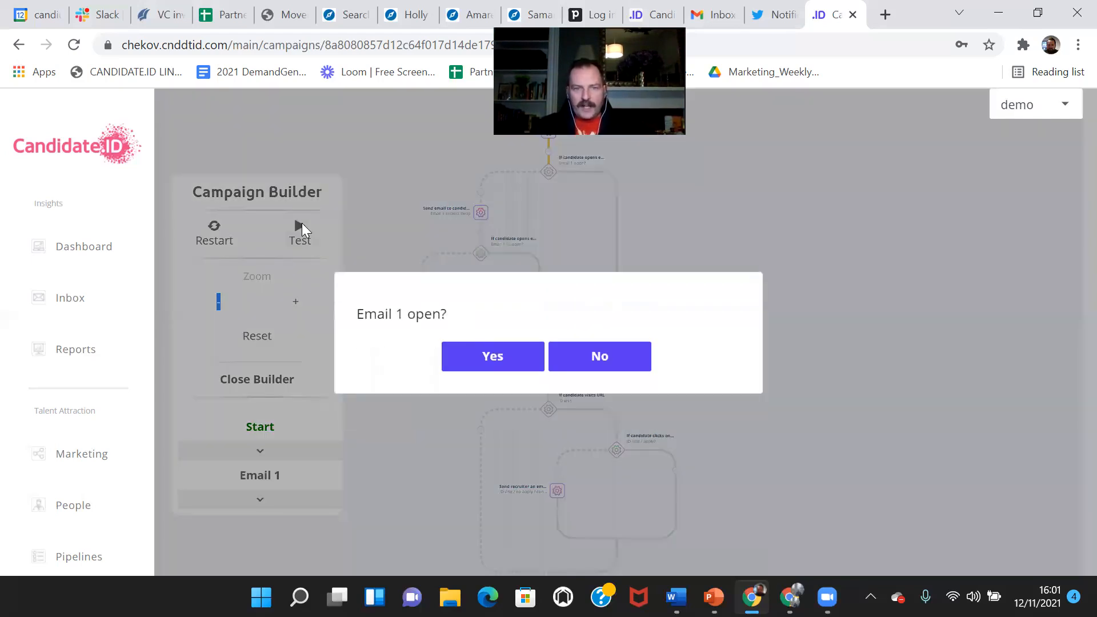
{"action": "left_click", "coordinate": [602, 359]}
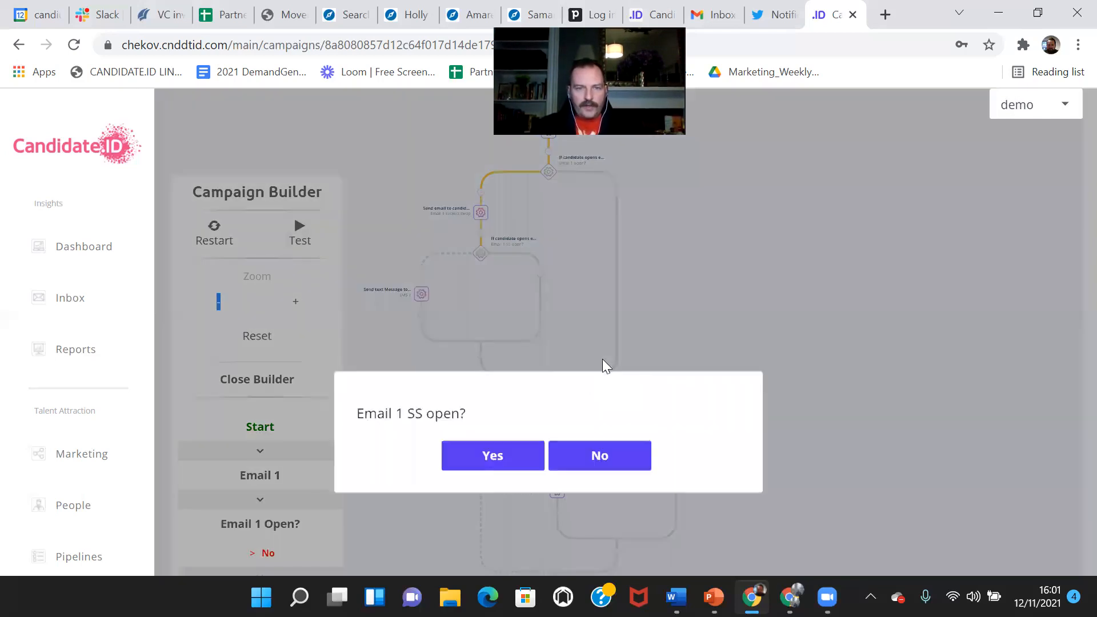
{"action": "left_click", "coordinate": [588, 364]}
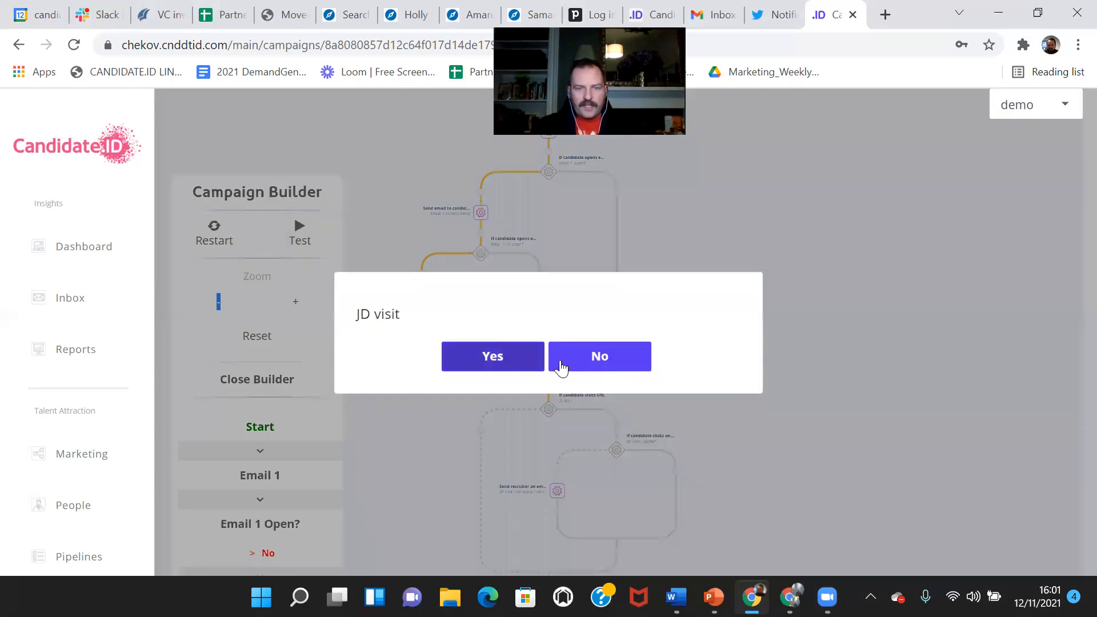
{"action": "left_click", "coordinate": [594, 361]}
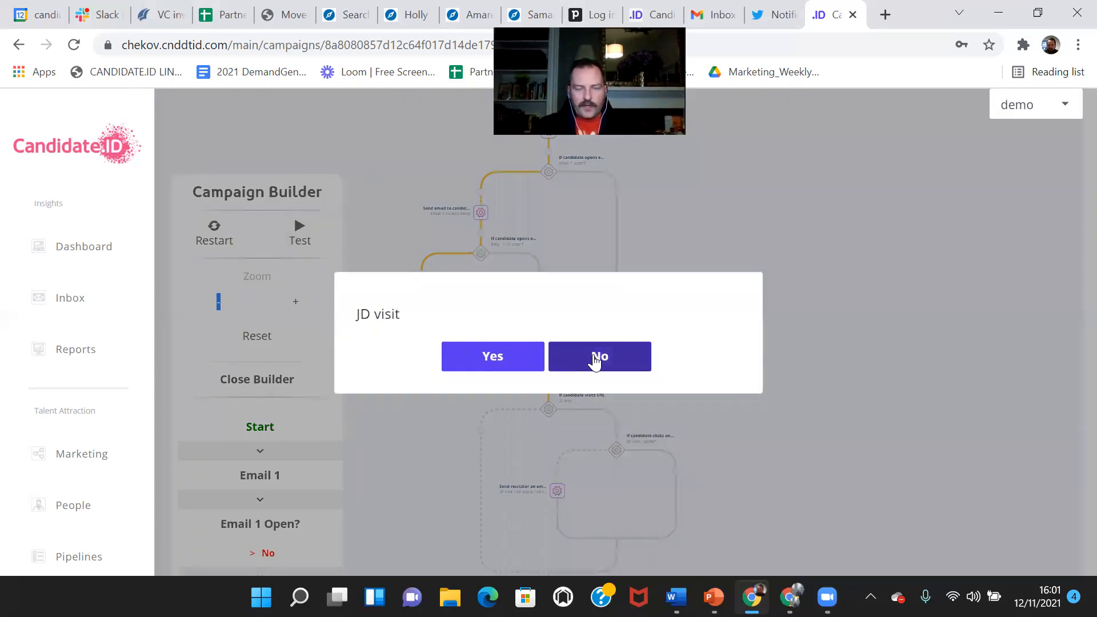
{"action": "left_click", "coordinate": [484, 358]}
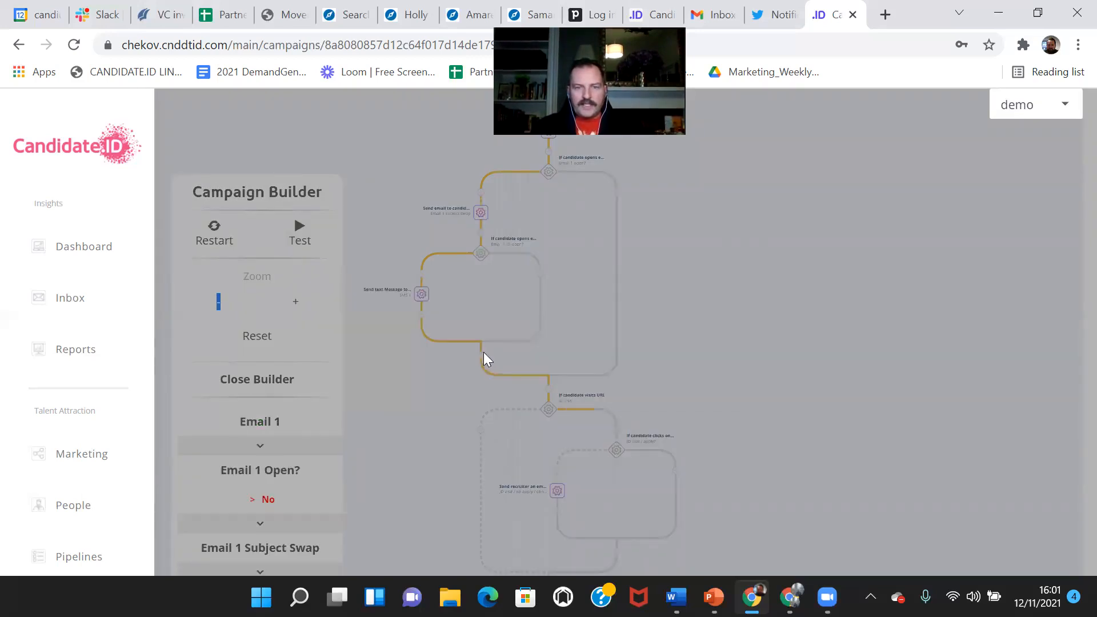
{"action": "left_click", "coordinate": [588, 363]}
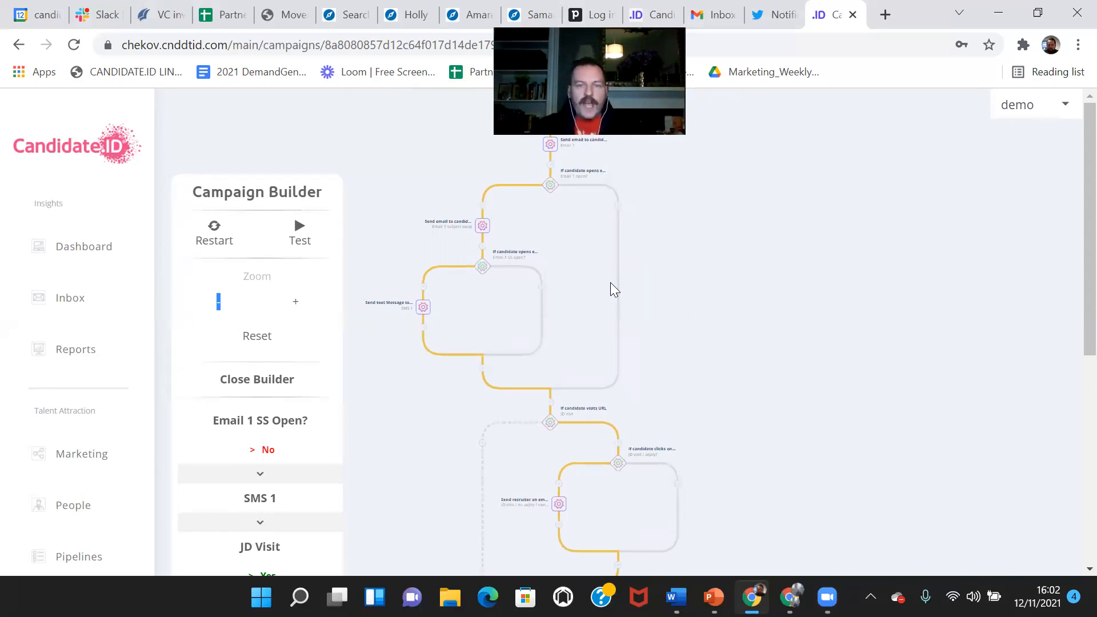
{"action": "left_click_drag", "start_coordinate": [567, 311], "coordinate": [590, 343]}
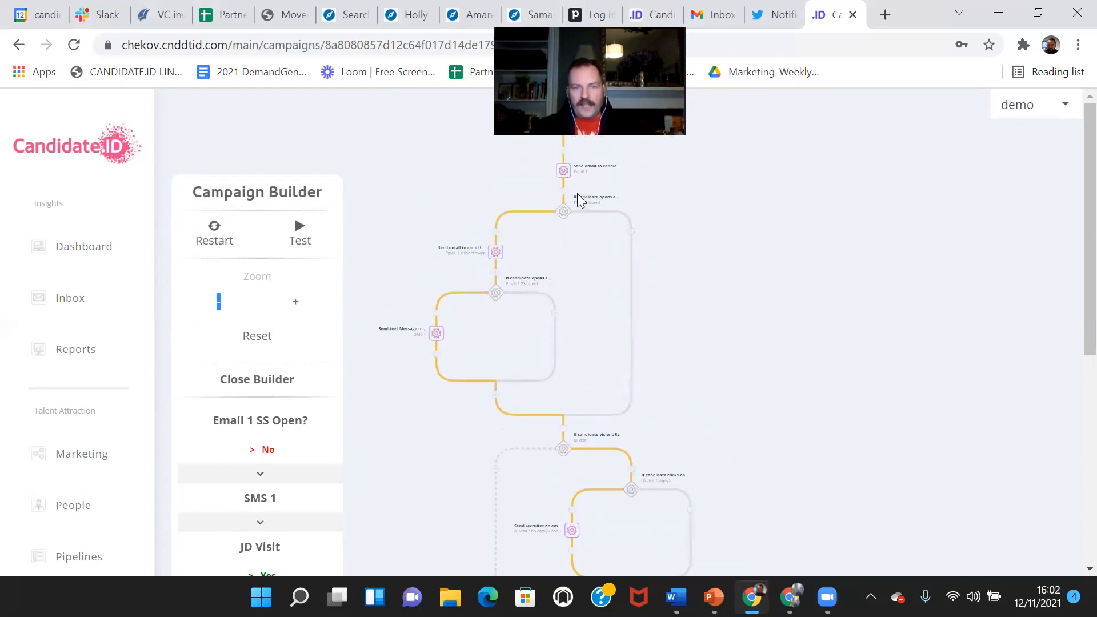